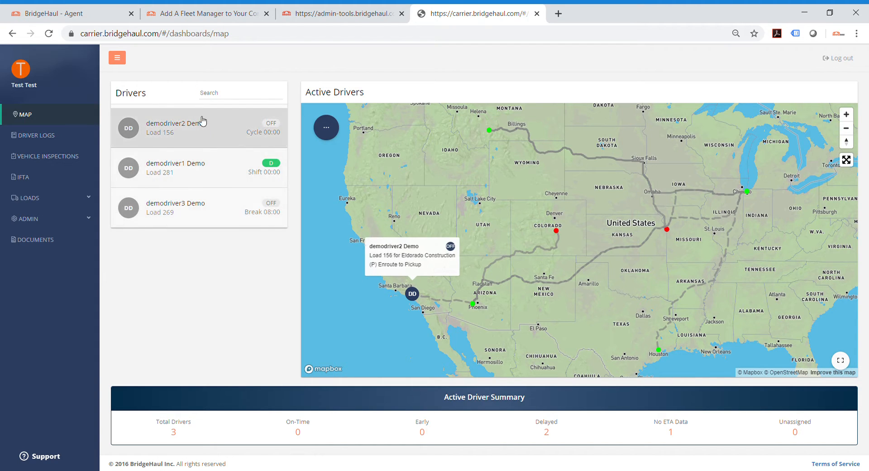
Step: Examine the listed drivers on the map and expand the first driver's loads and route
mouse_move(210, 186)
mouse_move(268, 147)
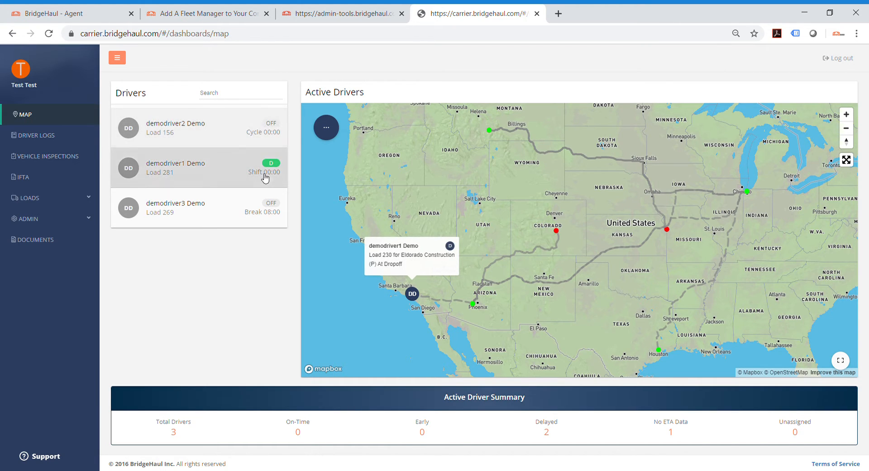
mouse_move(268, 217)
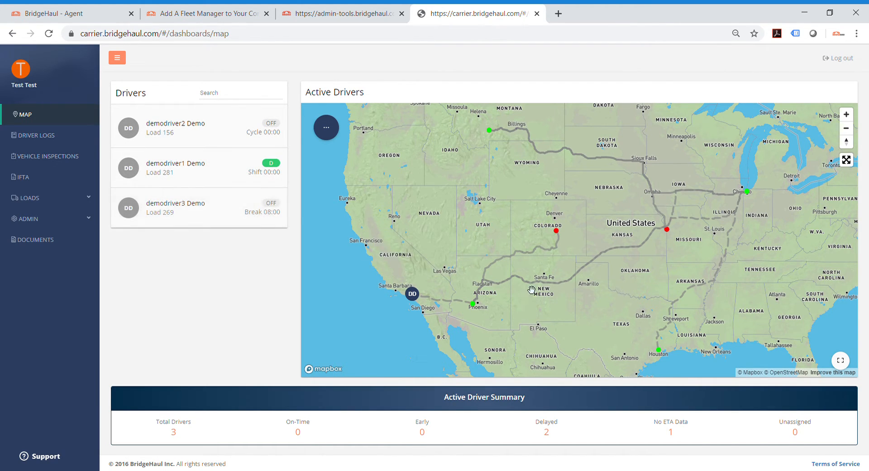
click(158, 138)
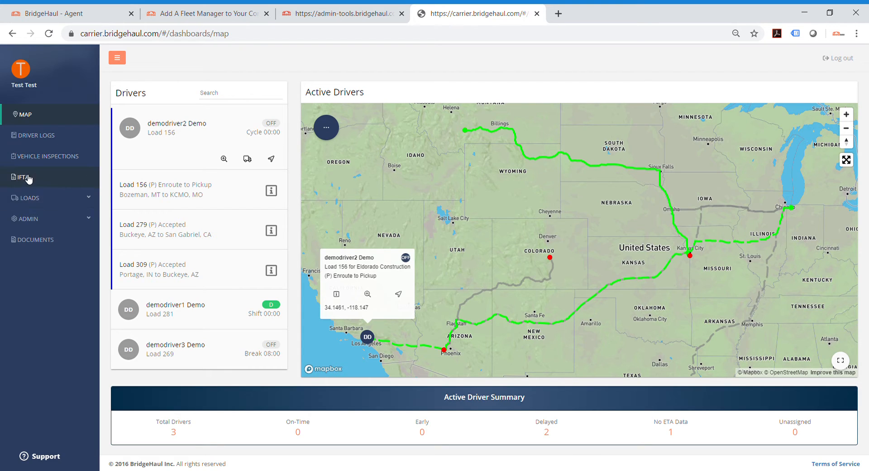
Step: Open the fleet manager administration page and bring up a blank form for adding a fleet manager
click(48, 200)
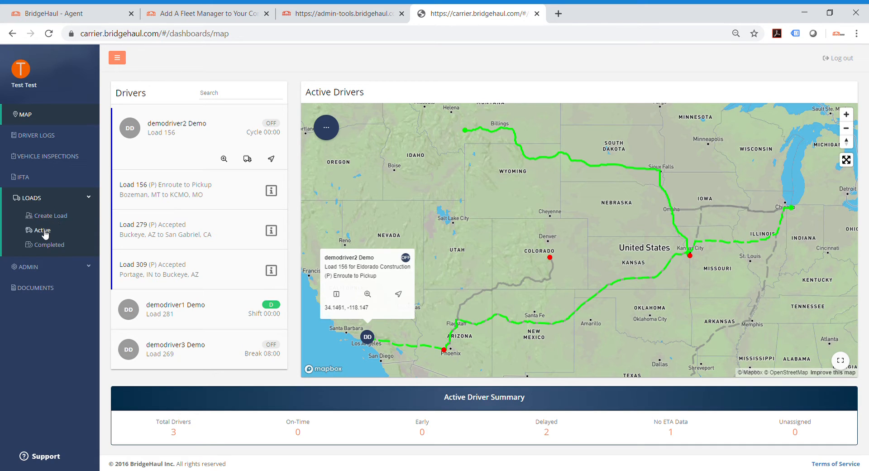
click(62, 266)
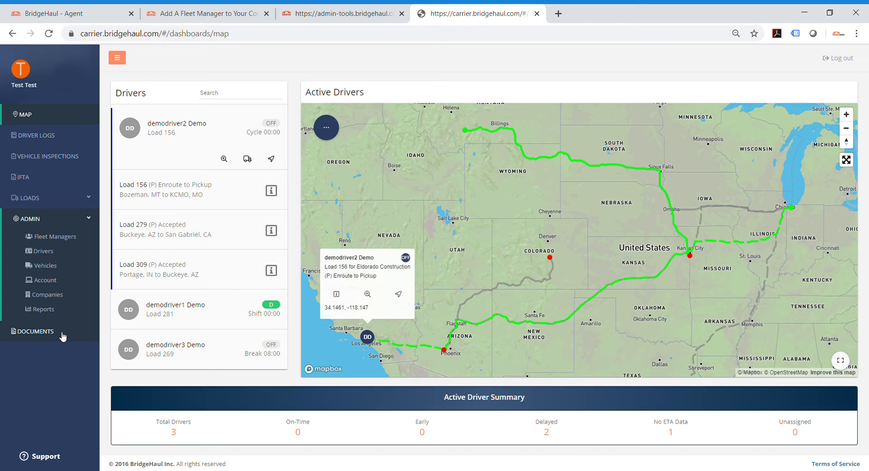
click(63, 237)
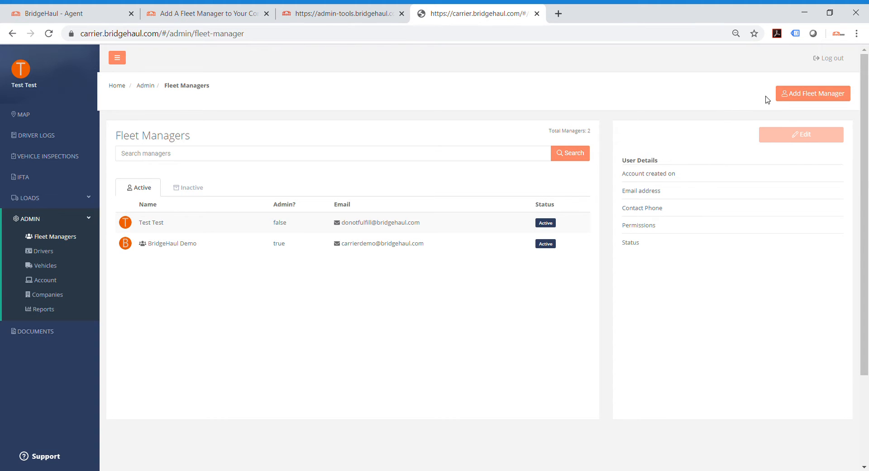
click(814, 96)
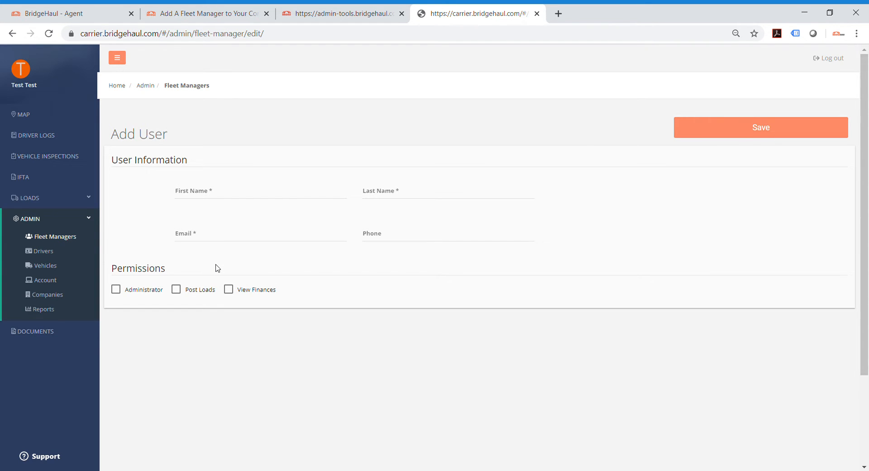
Step: Open the driver administration list, view the inactive drivers and return to the active ones
click(46, 254)
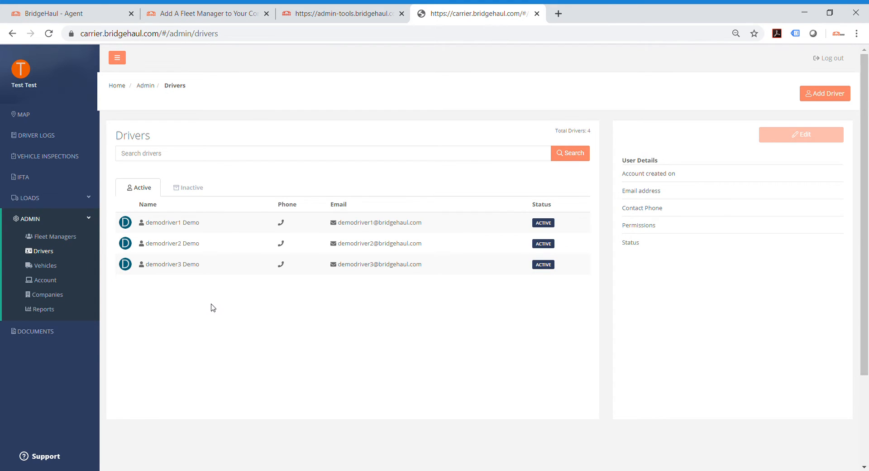
click(199, 192)
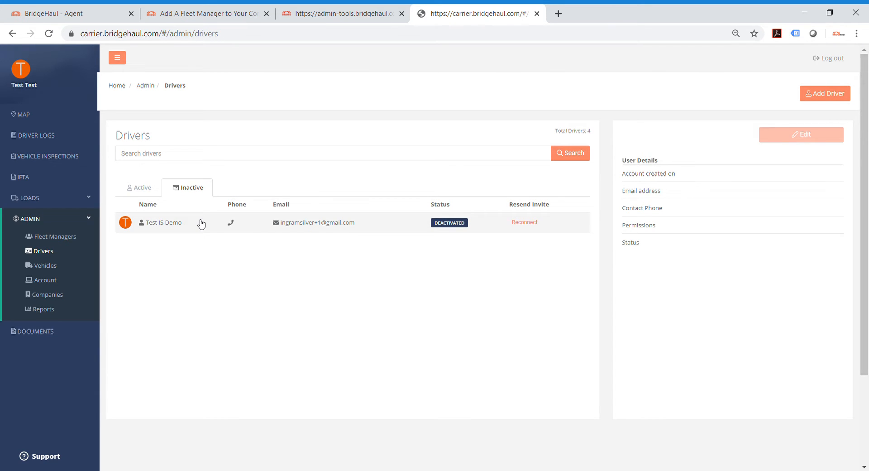
click(125, 180)
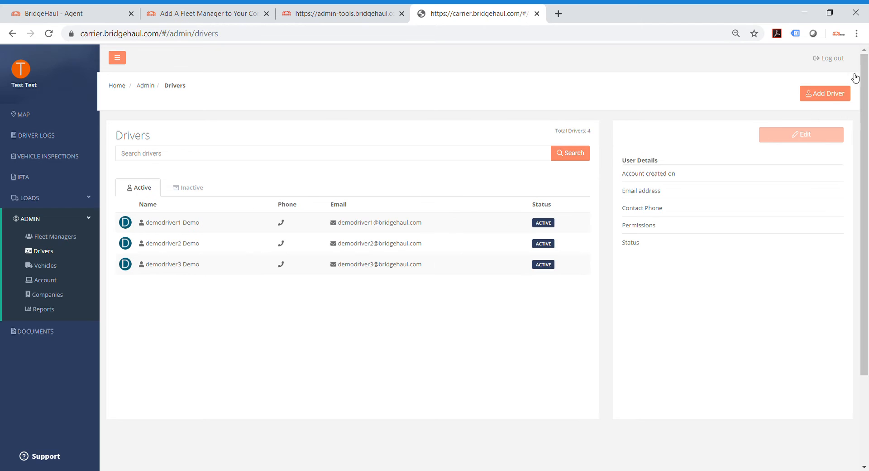
Step: Review a blank Add Driver form, try the load marketplace self dispatch option on and off, and return to the driver list
click(830, 102)
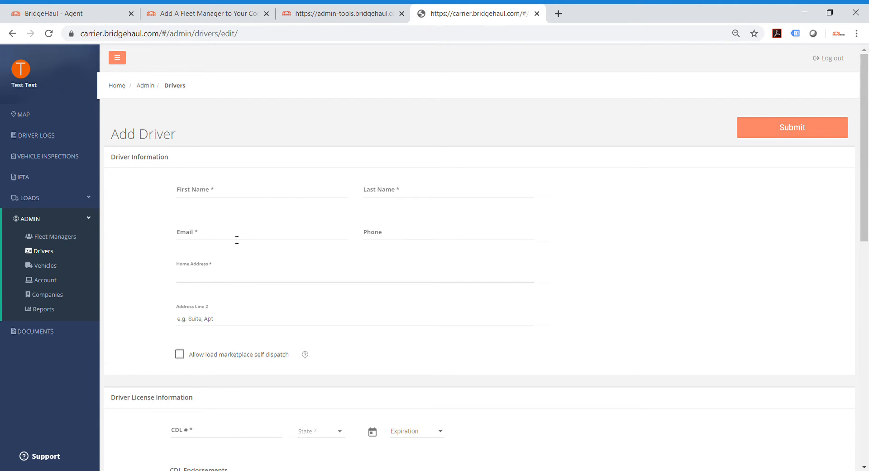
scroll(246, 355, down, 1)
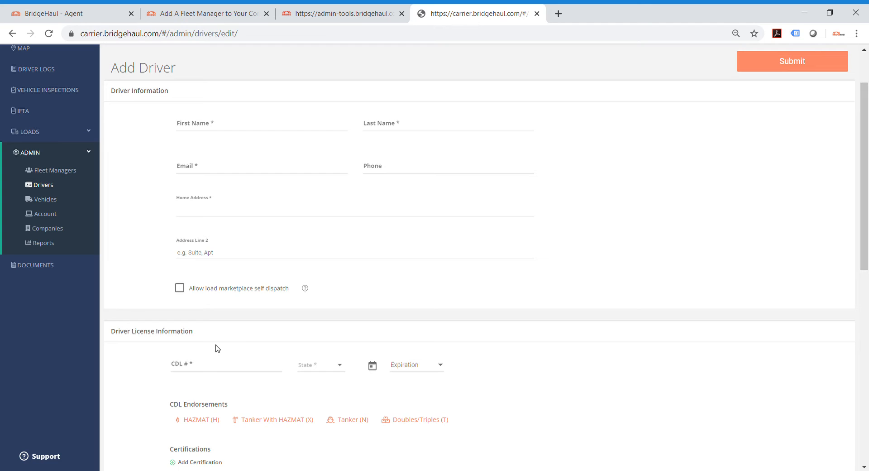
click(179, 288)
click(183, 291)
click(45, 185)
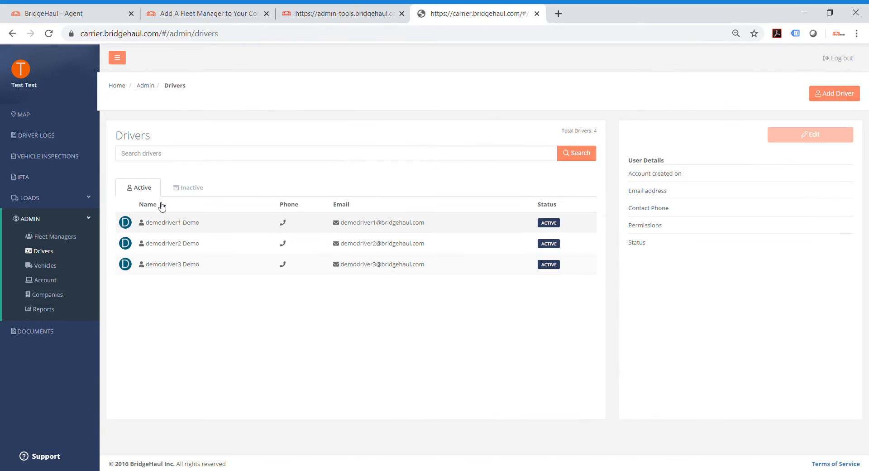
Step: View the details of the inactive driver and of the first two active drivers
click(181, 191)
click(213, 226)
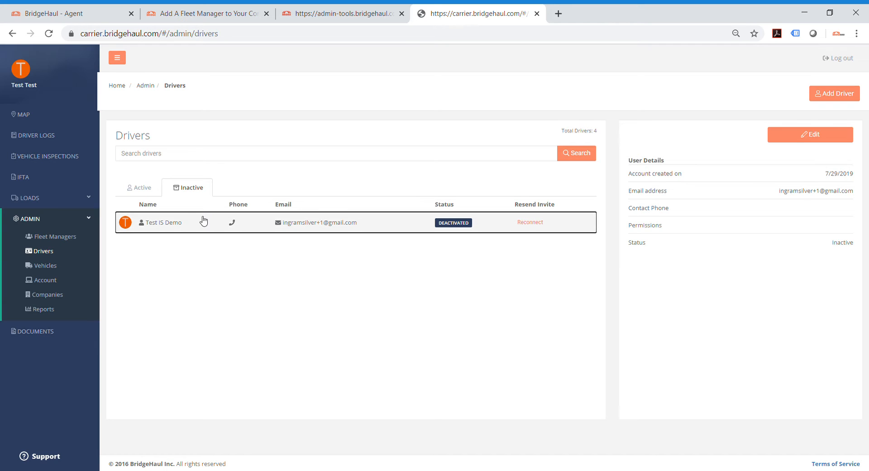
click(146, 187)
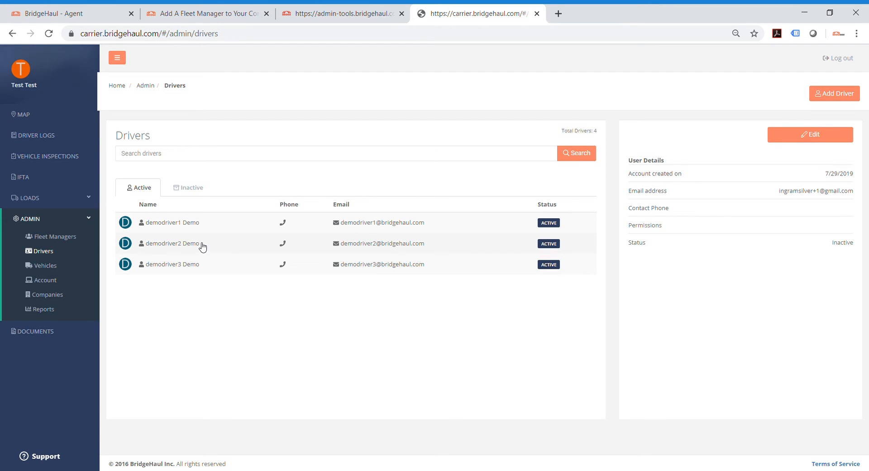
click(201, 228)
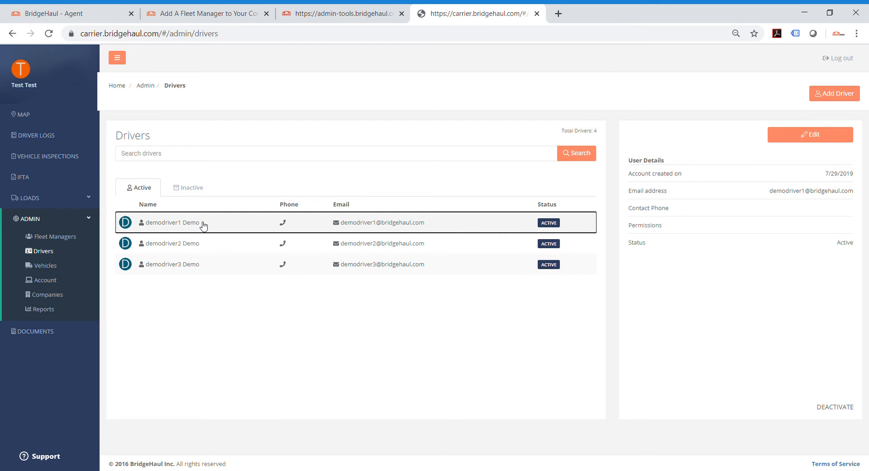
click(200, 251)
Step: Open the third active driver's record for editing, review its sections down to Current Drug/Alcohol Screening, and submit it
click(204, 267)
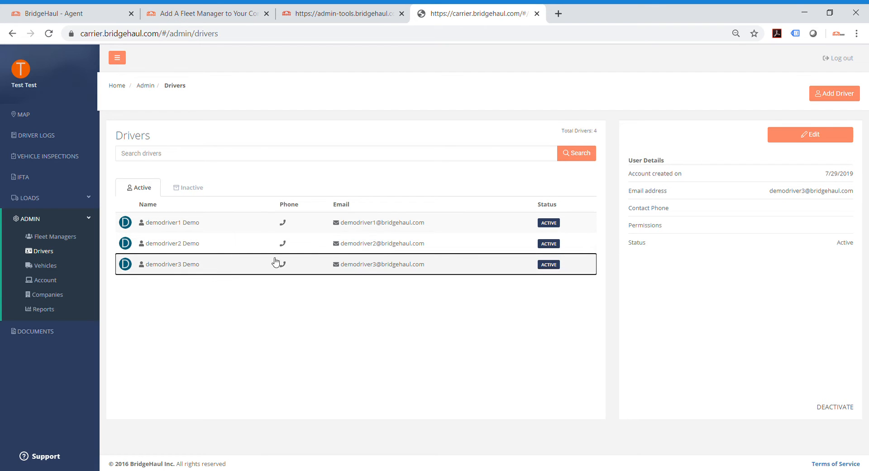
click(799, 137)
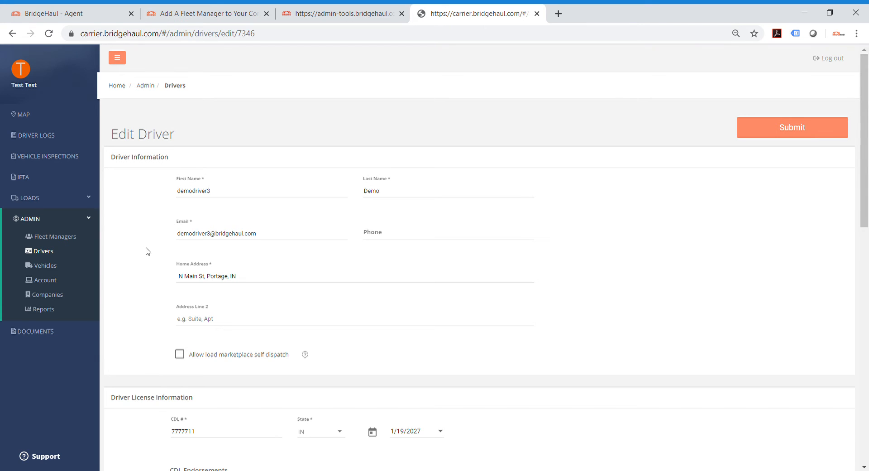
scroll(150, 253, down, 3)
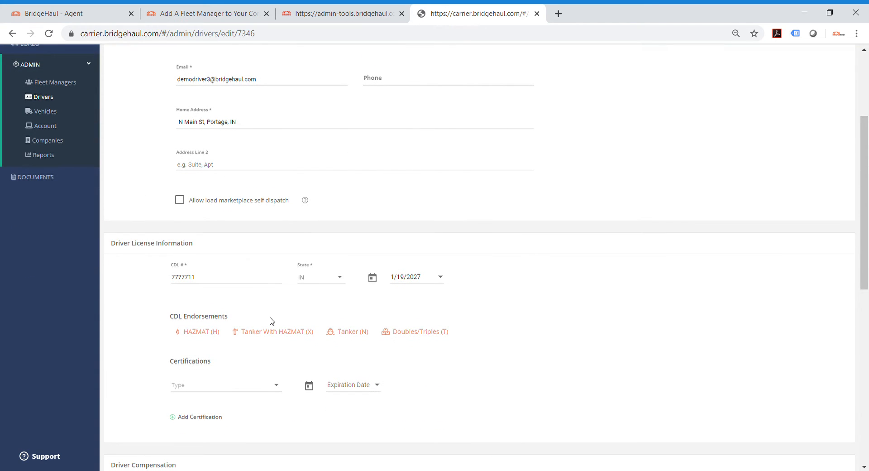
scroll(280, 324, down, 2)
scroll(291, 323, down, 2)
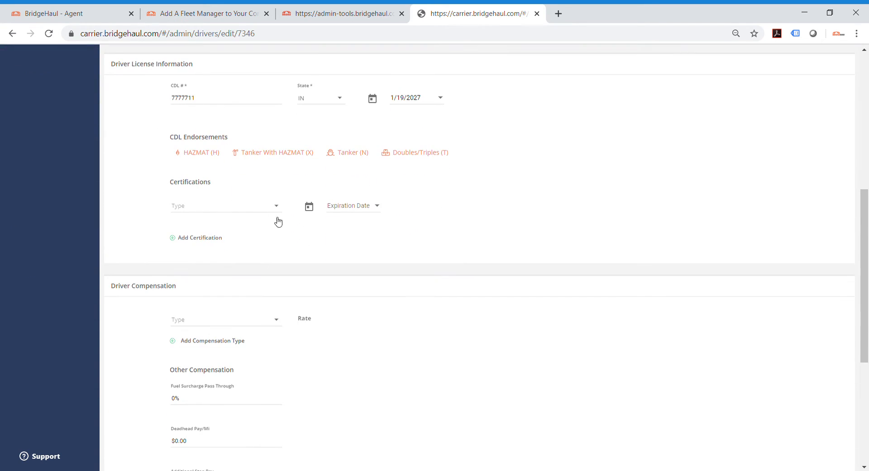
scroll(278, 222, down, 2)
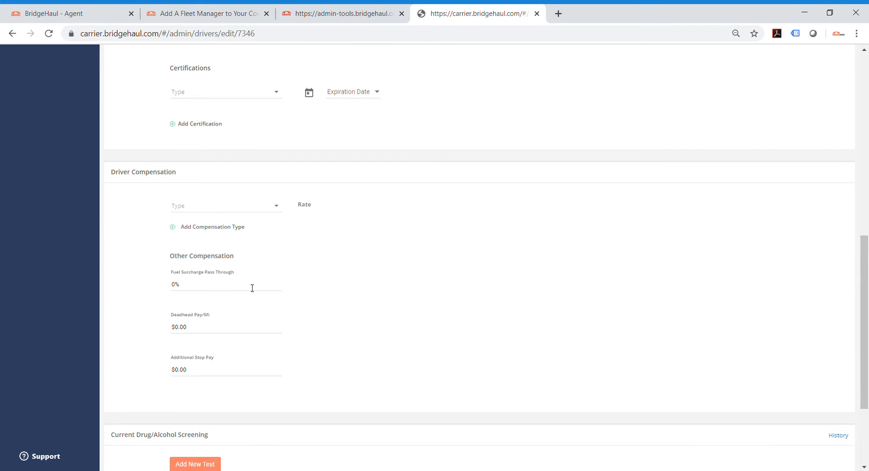
scroll(264, 336, down, 2)
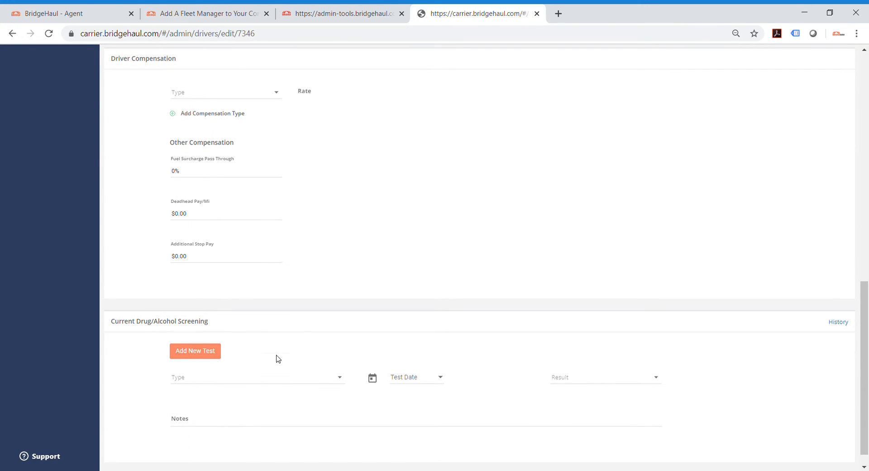
scroll(299, 358, up, 12)
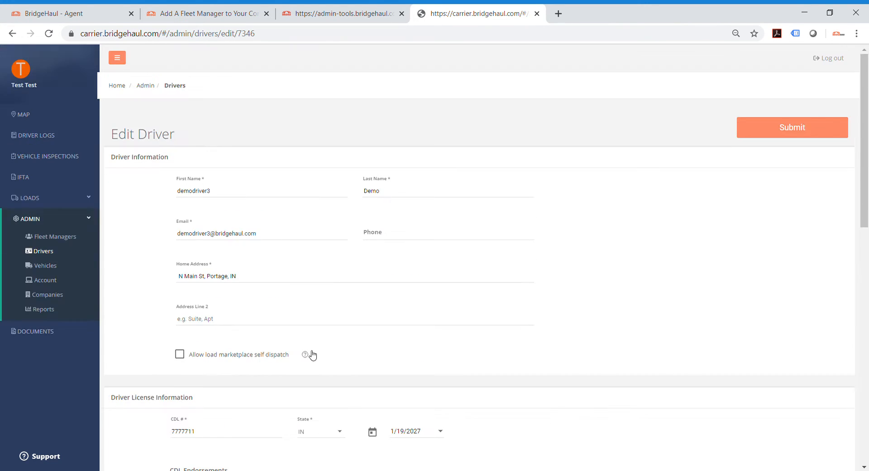
click(765, 130)
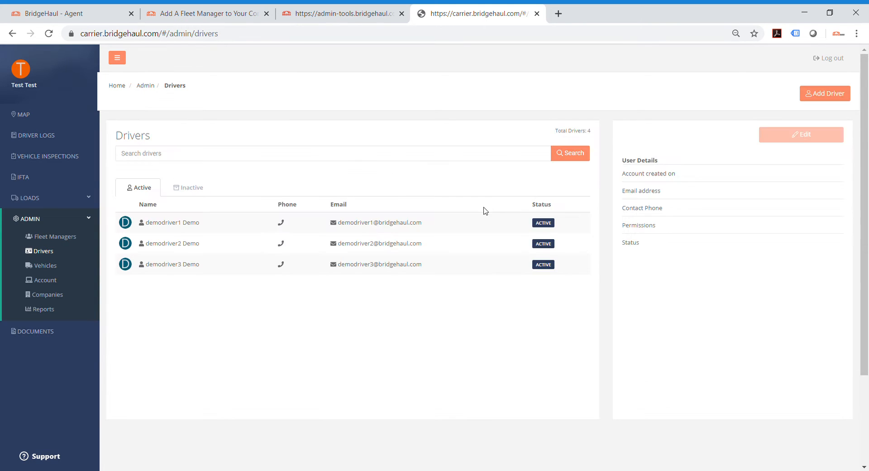
Step: Open the vehicle administration list and view the details of Truck 321
click(55, 269)
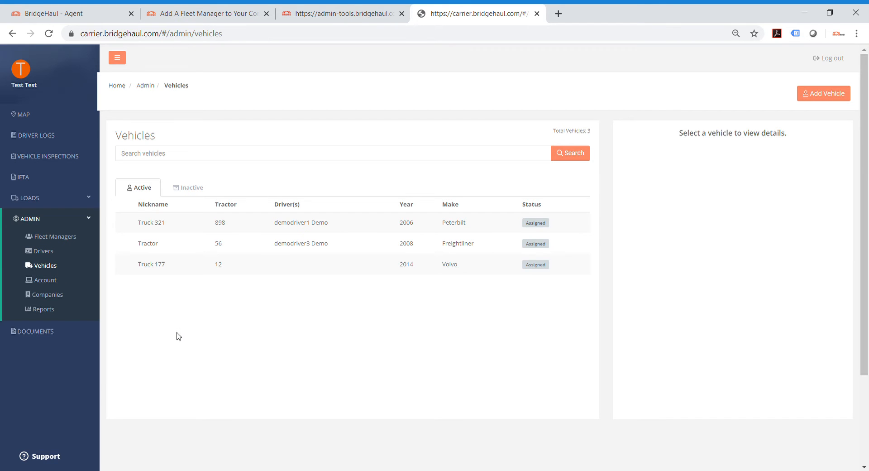
click(195, 226)
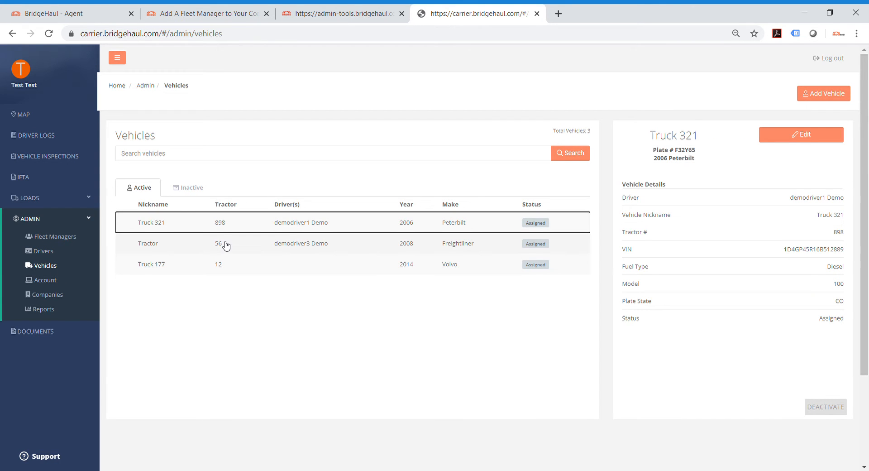
Step: Start a new vehicle record, set its status to Assigned, and check the Assigned Driver and Assigned ELD choices
click(828, 102)
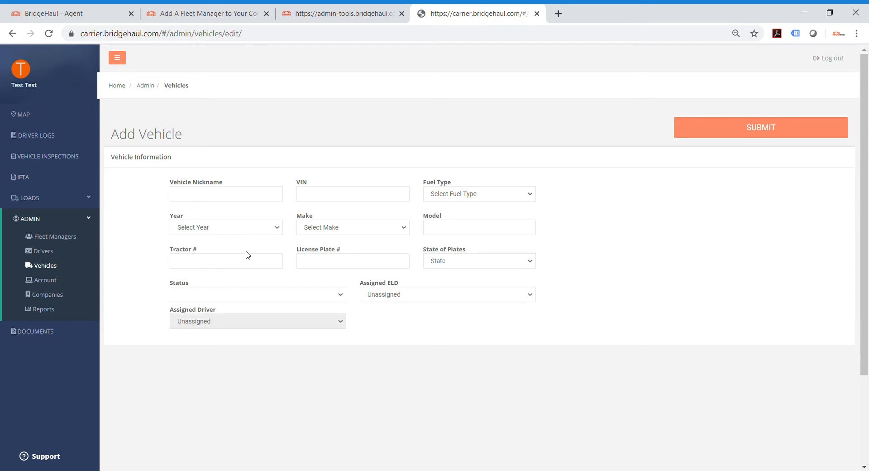
click(298, 296)
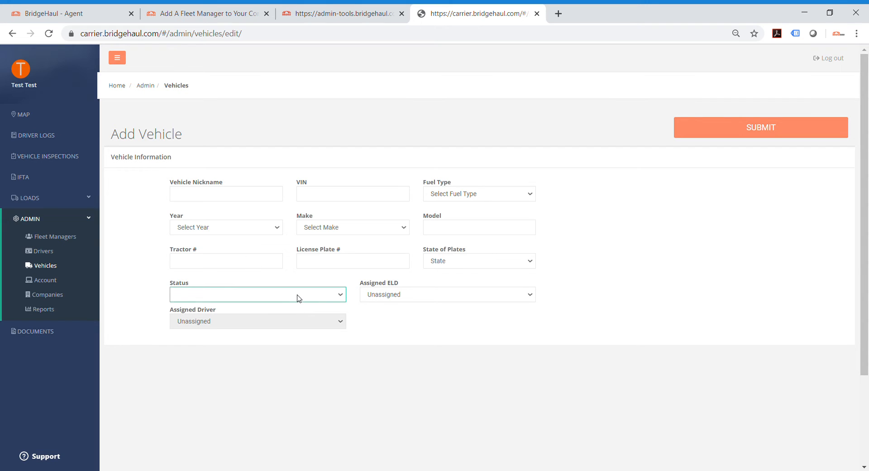
click(257, 319)
click(240, 325)
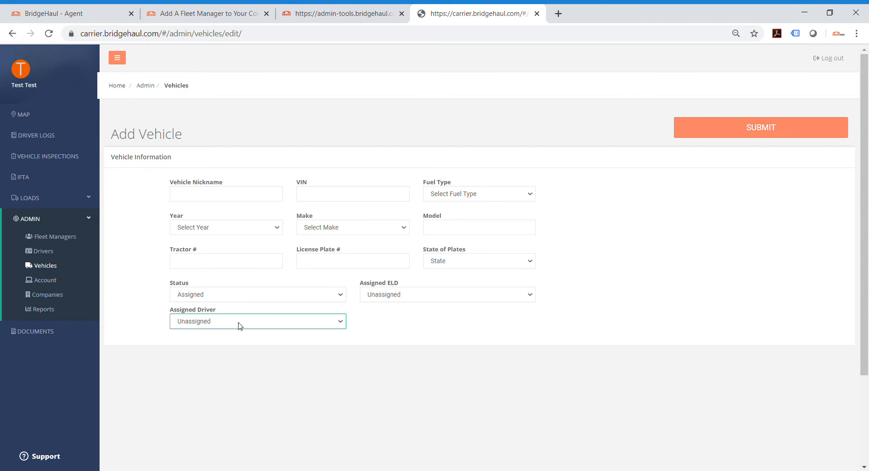
click(402, 344)
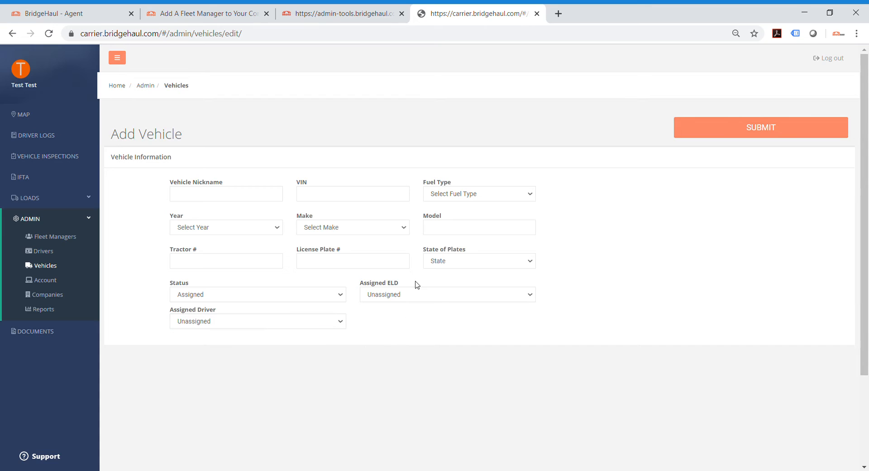
click(417, 295)
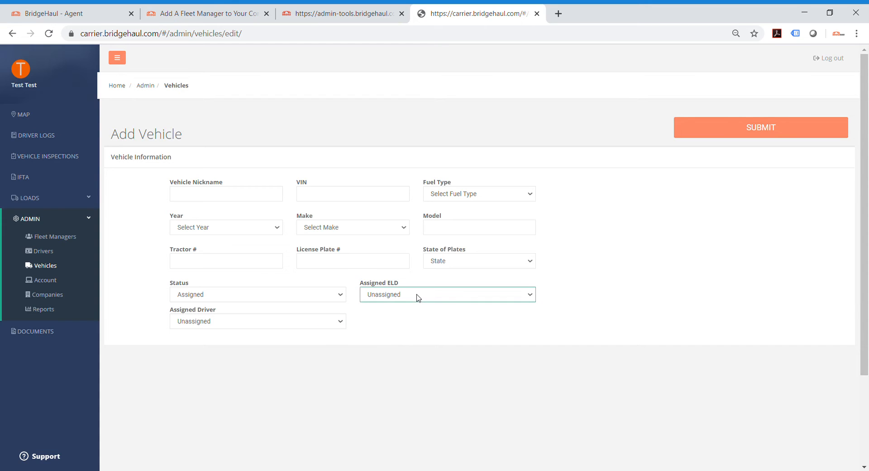
click(418, 328)
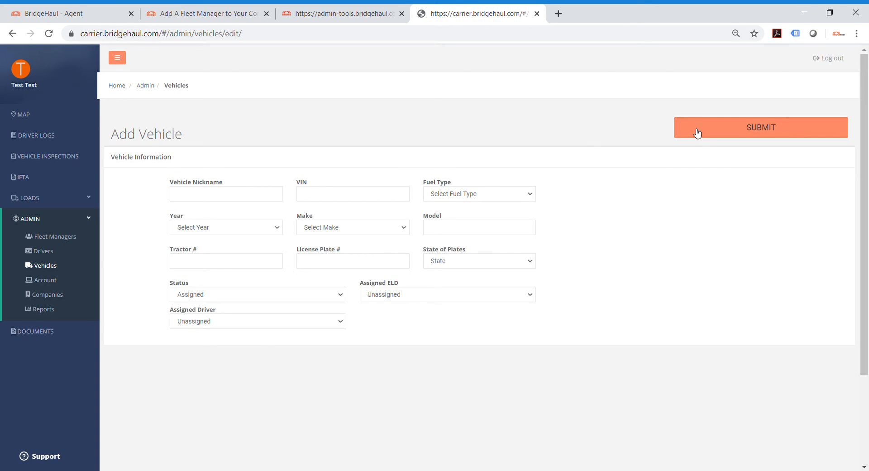
Step: Return to the vehicle list, view the details of the vehicle nicknamed Tractor, and check whether it can be deactivated
click(58, 264)
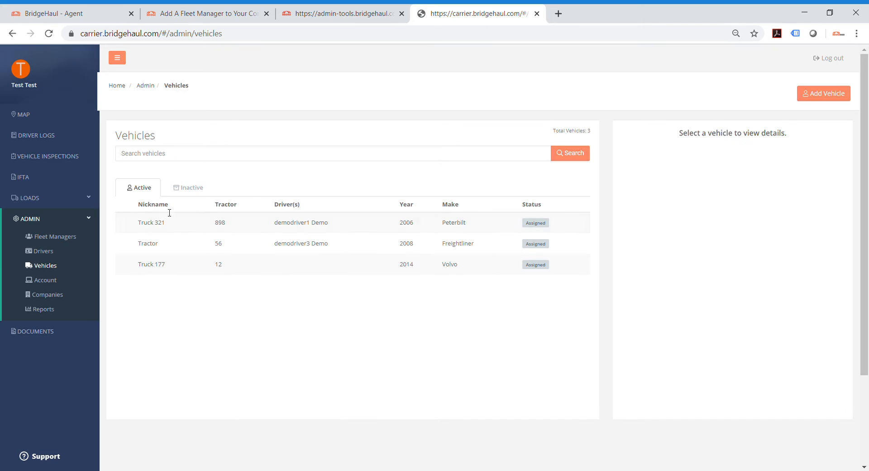
click(187, 247)
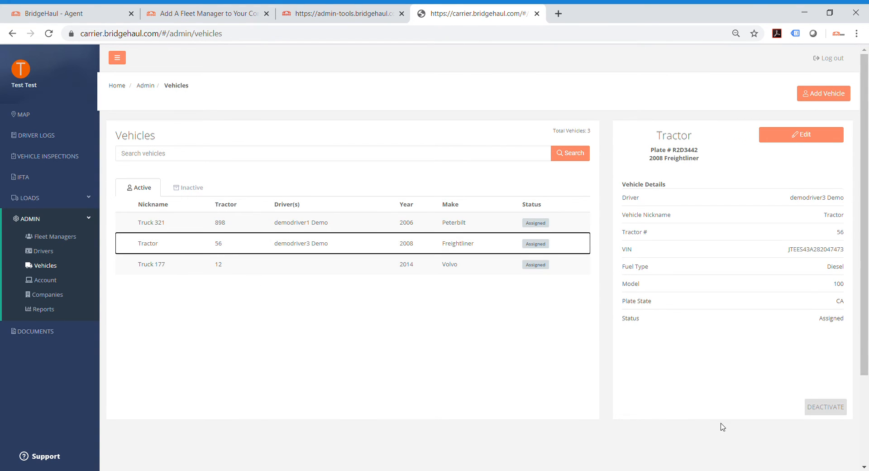
mouse_move(831, 410)
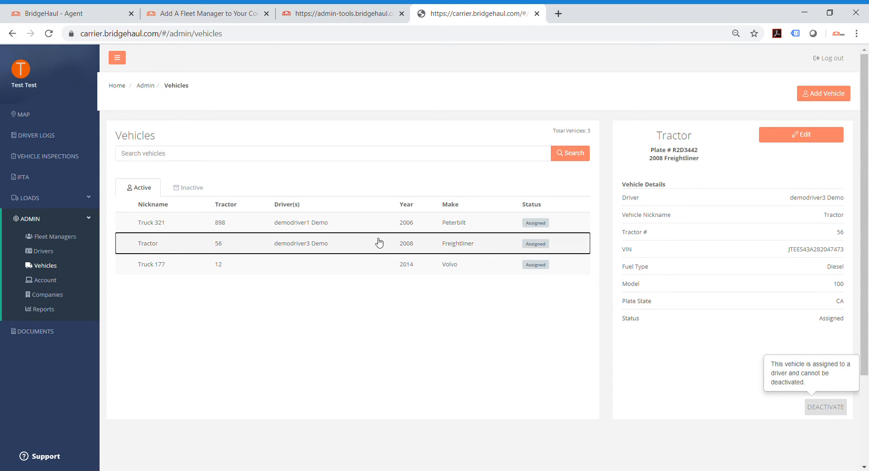
Step: View the details of Truck 321 and check the list of inactive vehicles
click(348, 222)
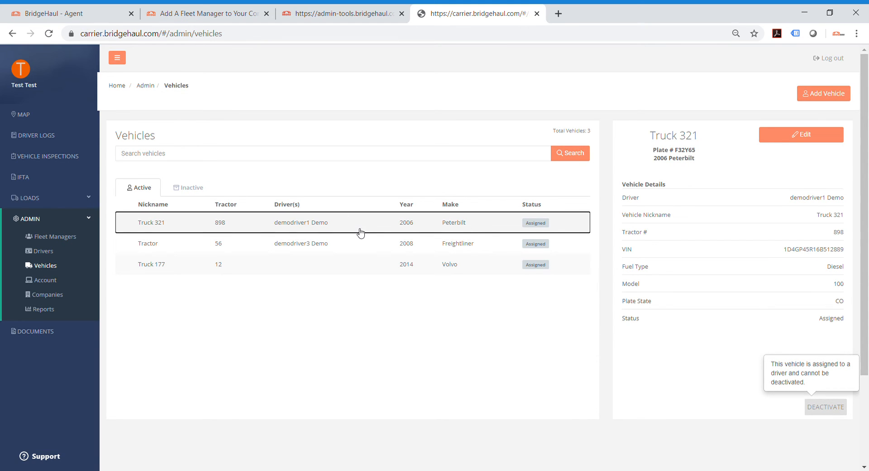
click(184, 194)
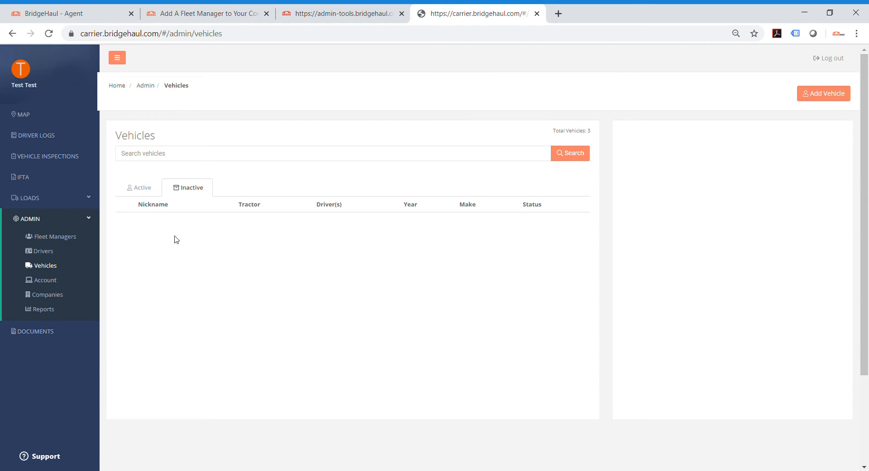
Step: Open the company administration, look through the company locations list, and return to the companies list
click(49, 295)
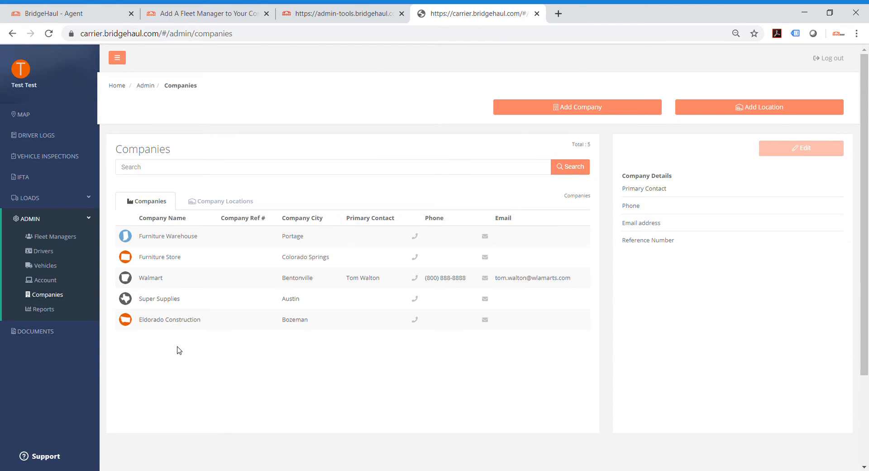
click(221, 205)
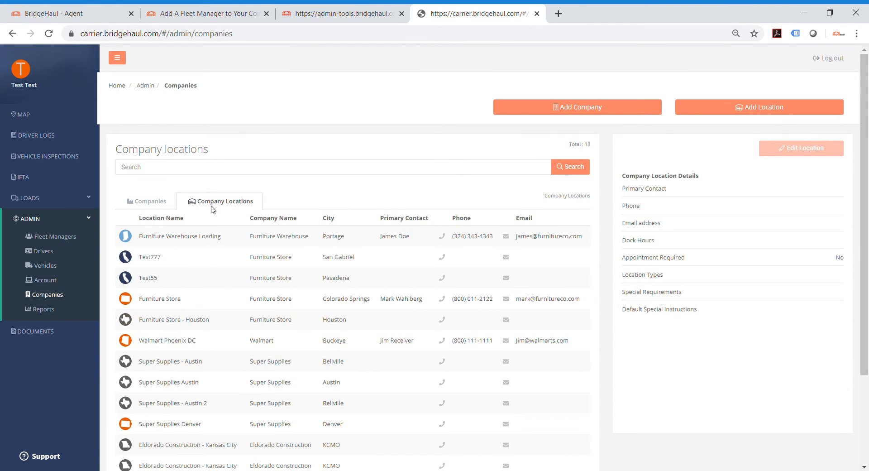
click(167, 207)
Step: Search the companies for "walm" and view the details of Walmart and its Walmart Phoenix DC location
click(186, 168)
text(walm)
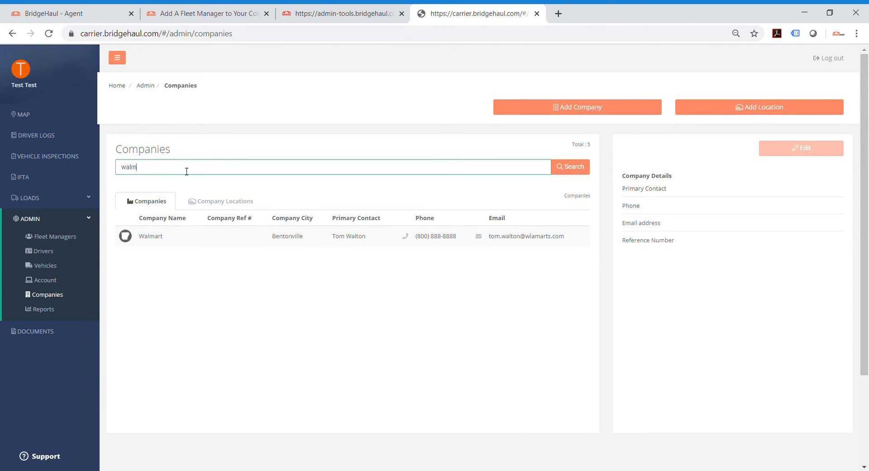
click(164, 244)
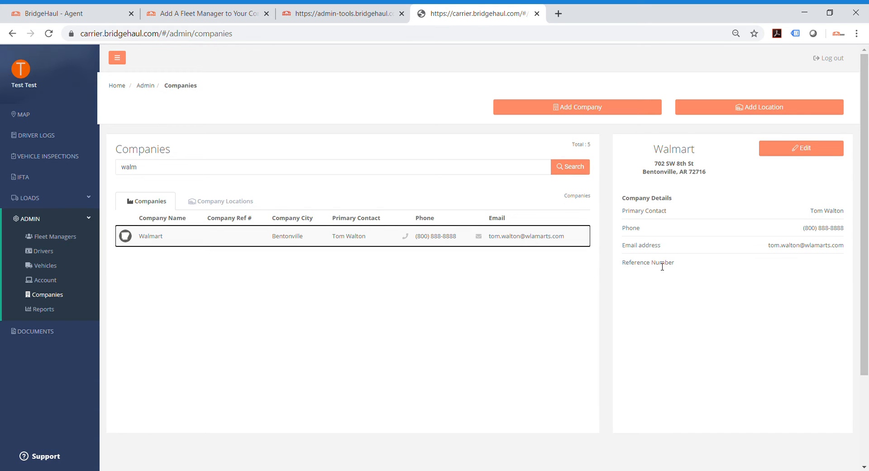
click(244, 207)
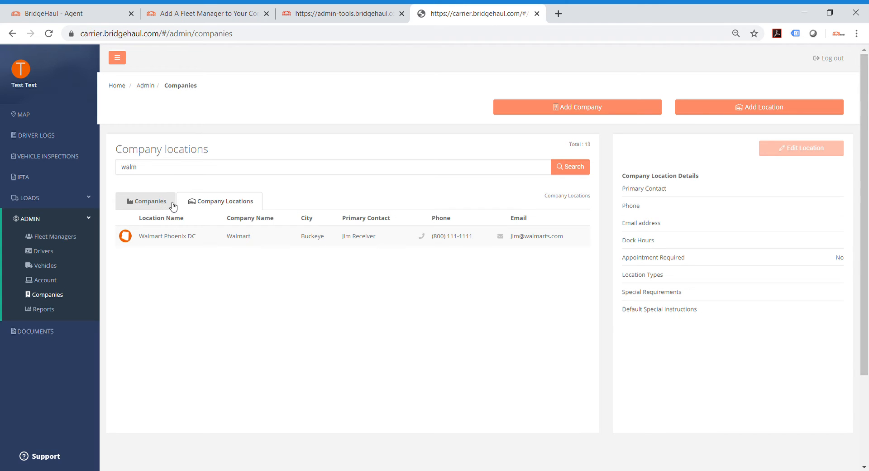
click(226, 238)
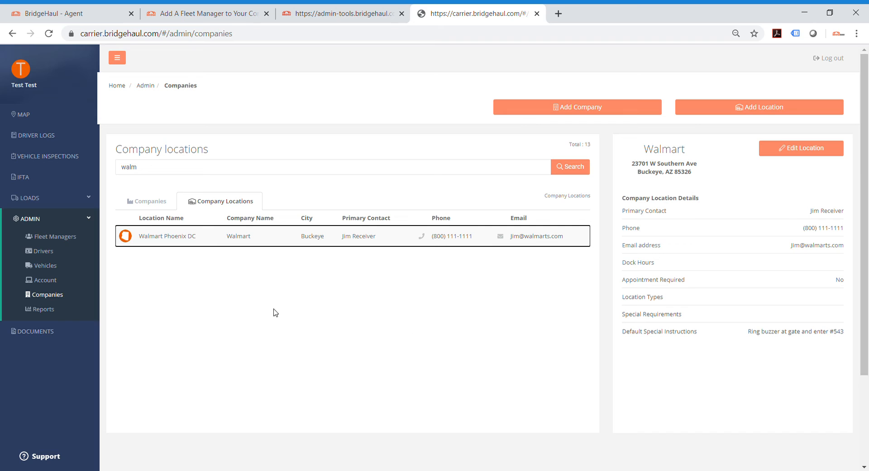
Step: Start a new load with Walmart as the pickup company and Walmart Phoenix DC as the pickup location
click(66, 200)
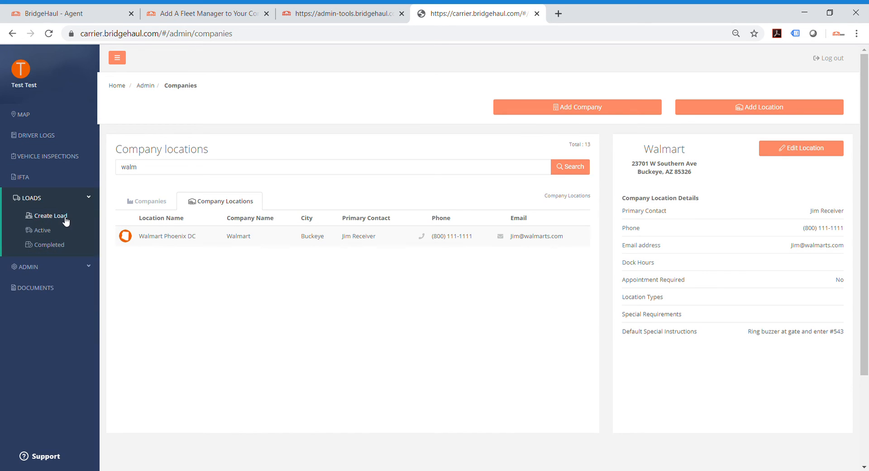
click(66, 219)
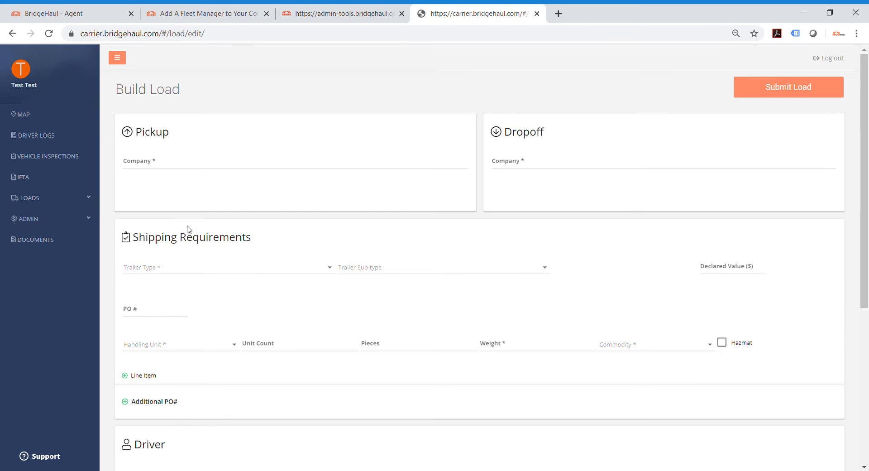
click(182, 166)
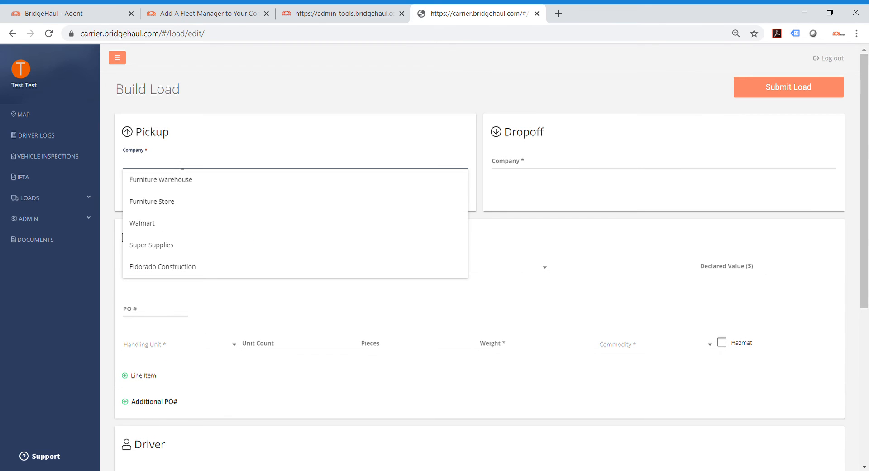
click(173, 230)
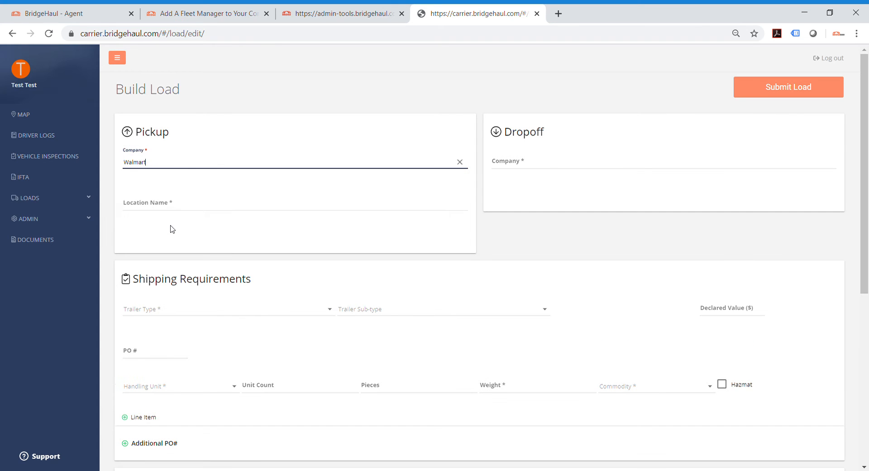
click(192, 202)
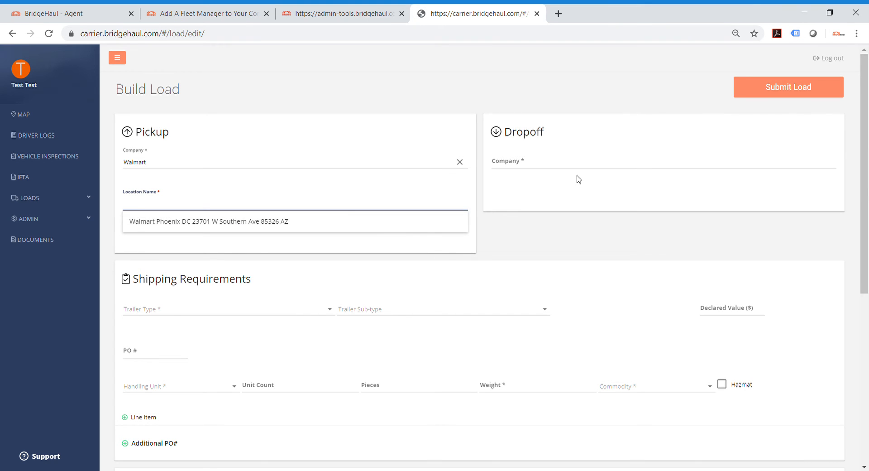
click(324, 231)
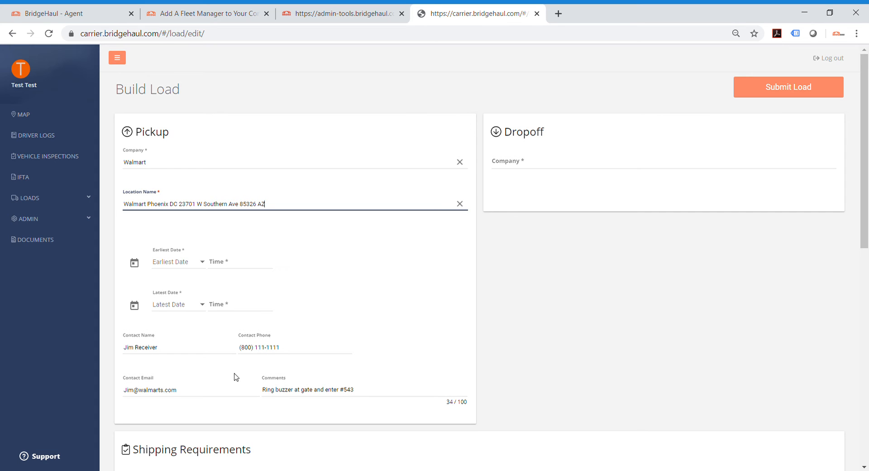
Step: Set the pickup window on 6/12/2020 with an earliest time of 06:30 and a latest time of 07:35
click(200, 263)
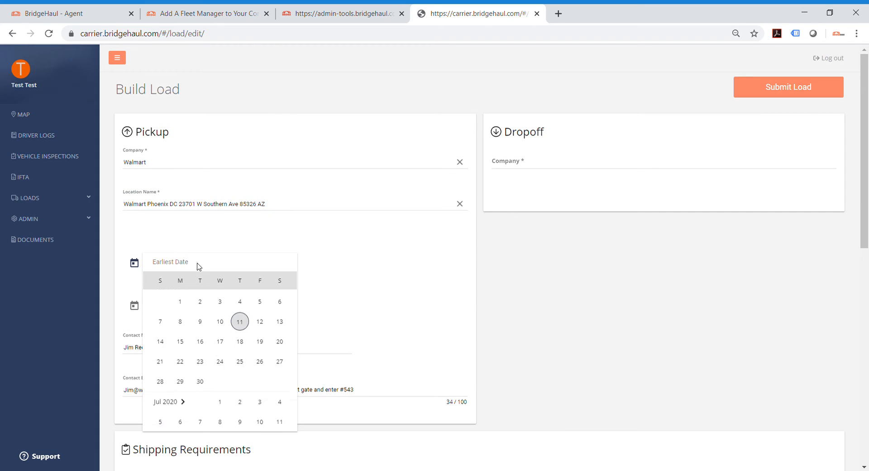
click(260, 340)
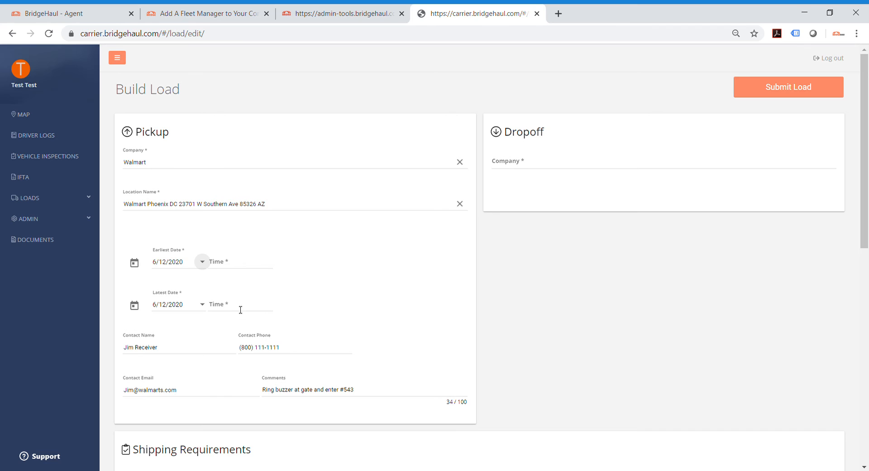
click(236, 268)
click(261, 232)
click(260, 235)
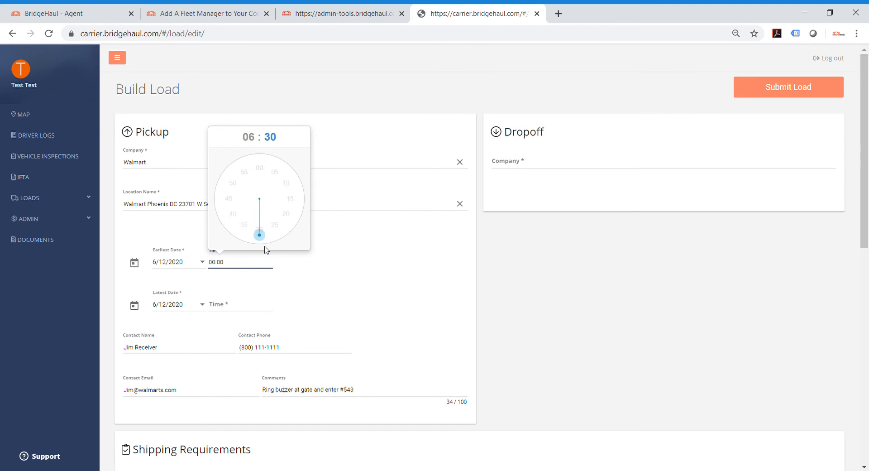
click(253, 305)
click(243, 270)
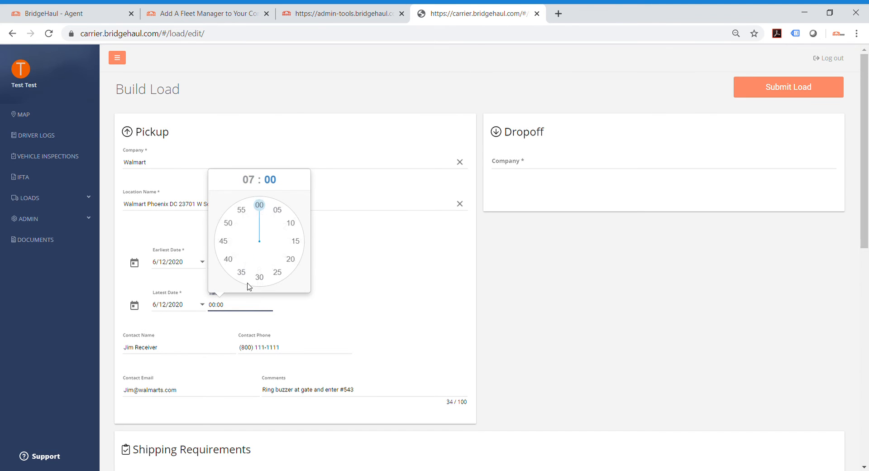
click(240, 272)
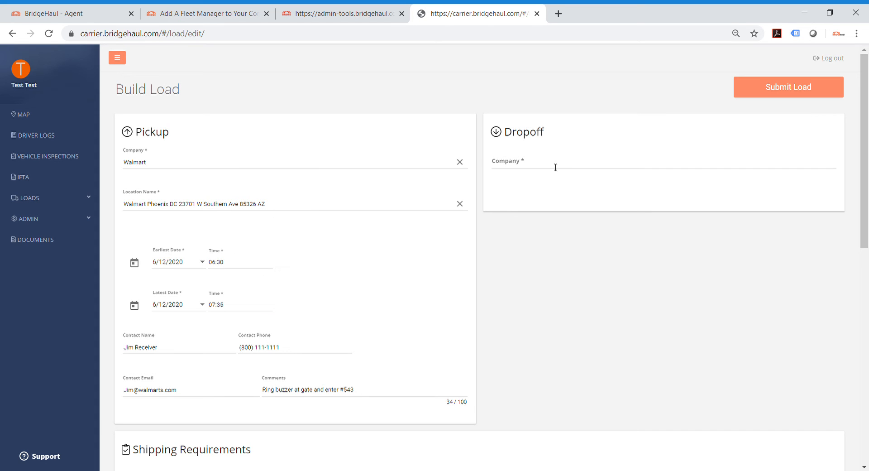
Step: Set the dropoff company to Furniture Warehouse at the Furniture Warehouse Loading location, and preview the Appointment Scheduled option without keeping it enabled
click(546, 157)
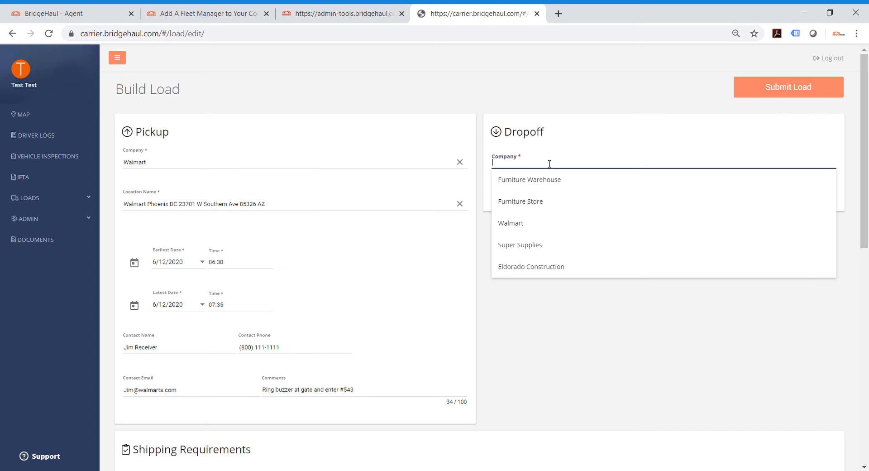
click(549, 187)
click(550, 209)
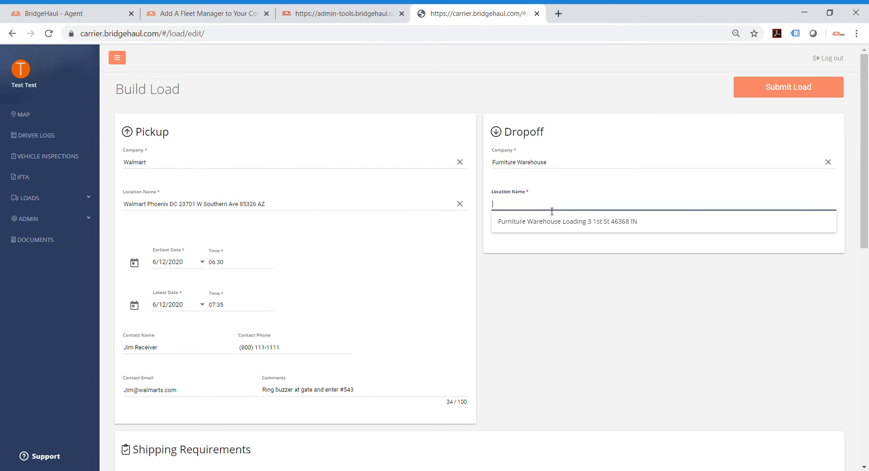
click(625, 223)
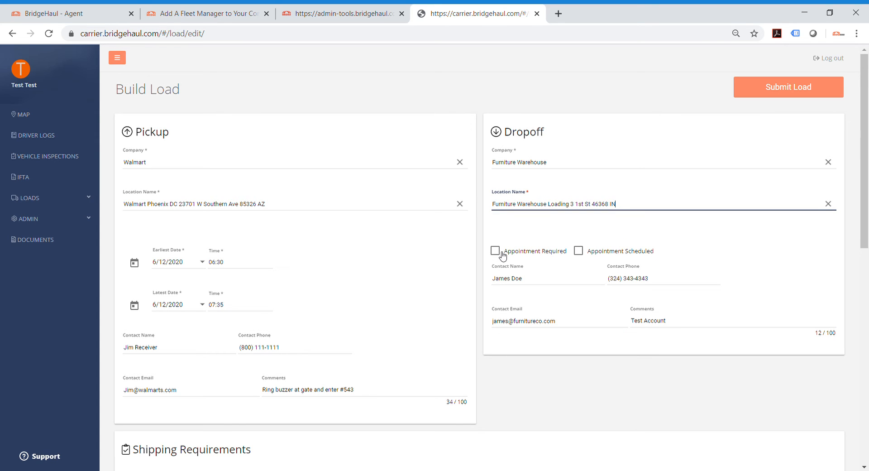
click(580, 251)
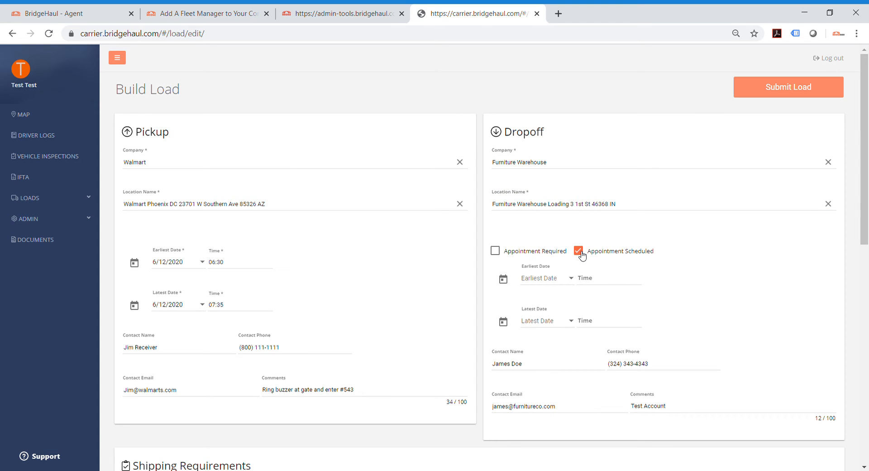
click(579, 251)
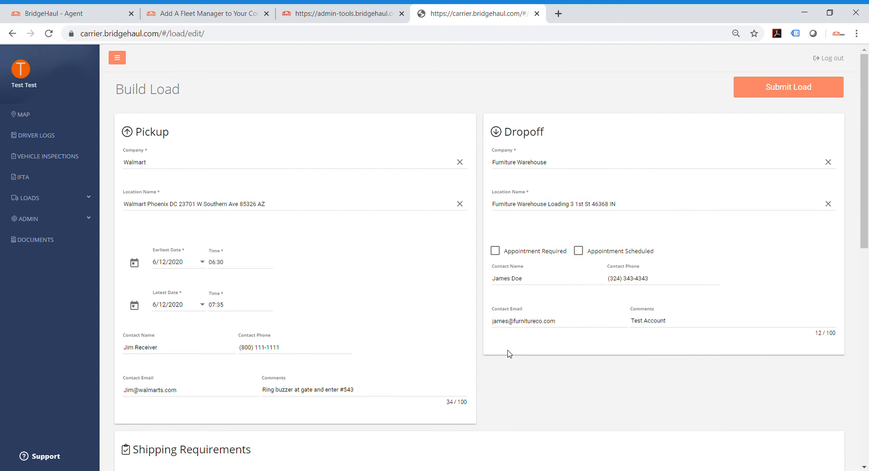
Step: Check the trailer types offered in the shipping requirements without choosing one
scroll(495, 355, down, 3)
scroll(463, 347, down, 1)
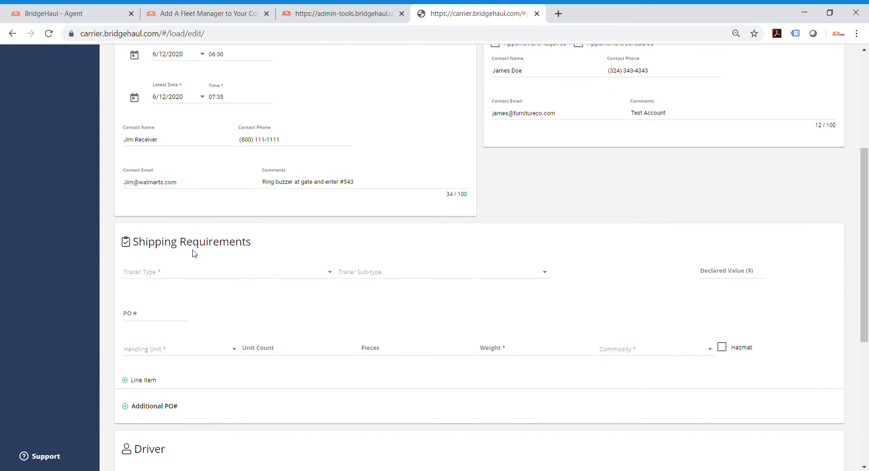
click(202, 272)
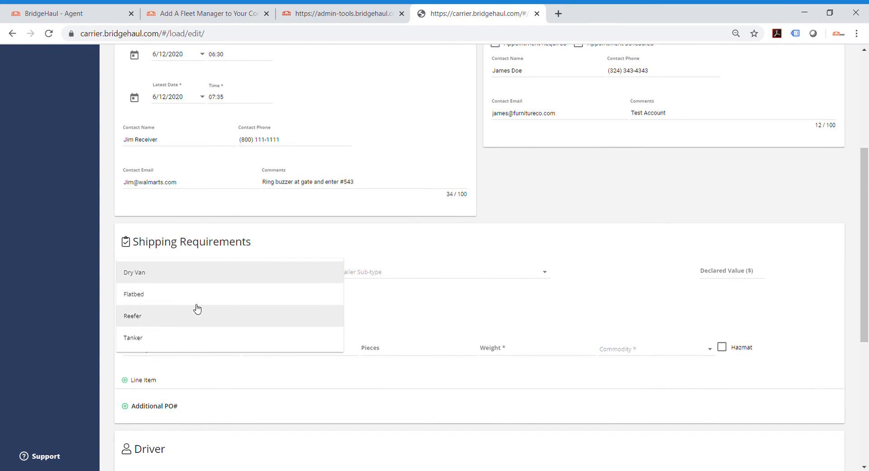
click(409, 333)
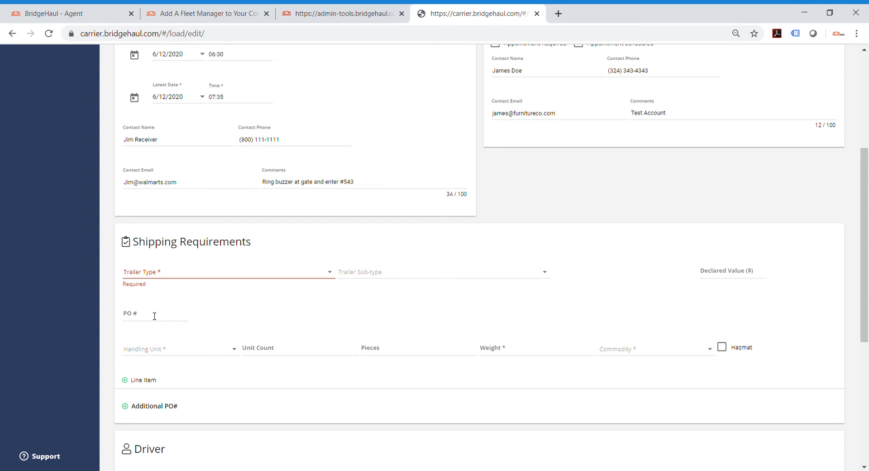
Step: Fill in the shipping line item with handling unit Pallets (48"x40"), unit count 12, weight 40000 and commodity General Merchandise
click(166, 351)
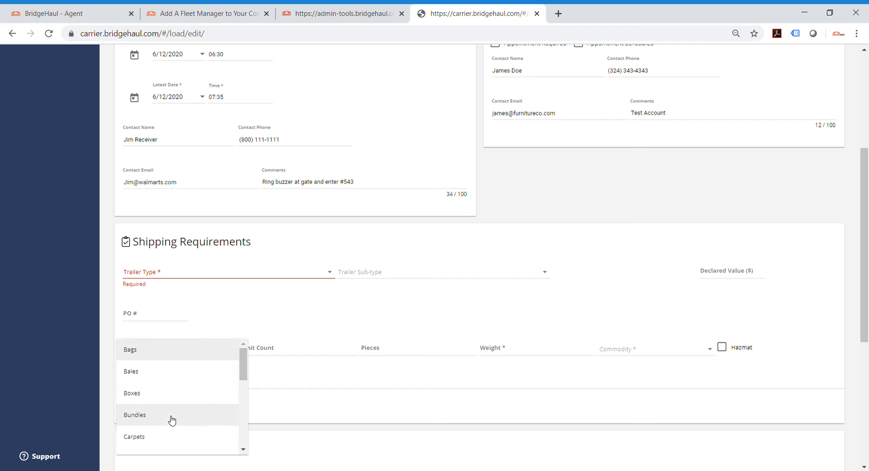
scroll(168, 436, down, 3)
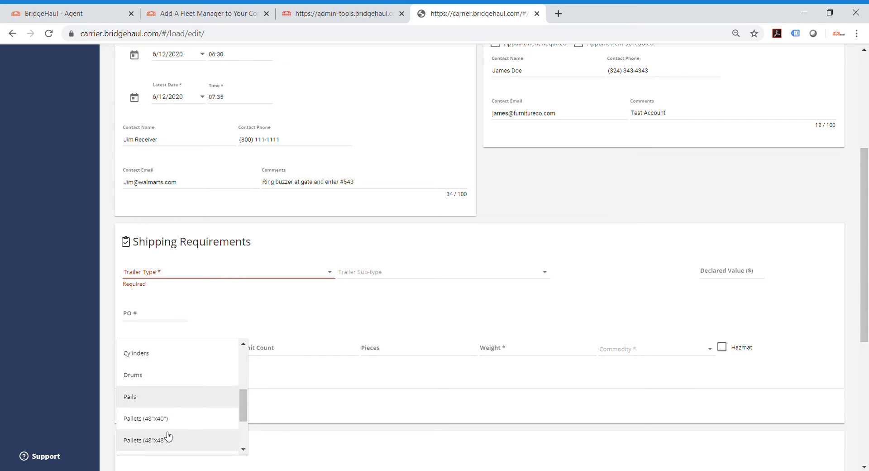
click(170, 420)
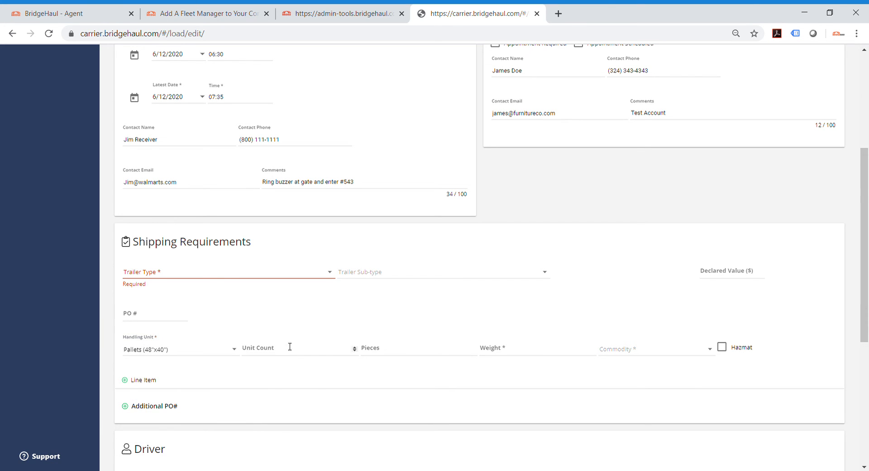
click(290, 349)
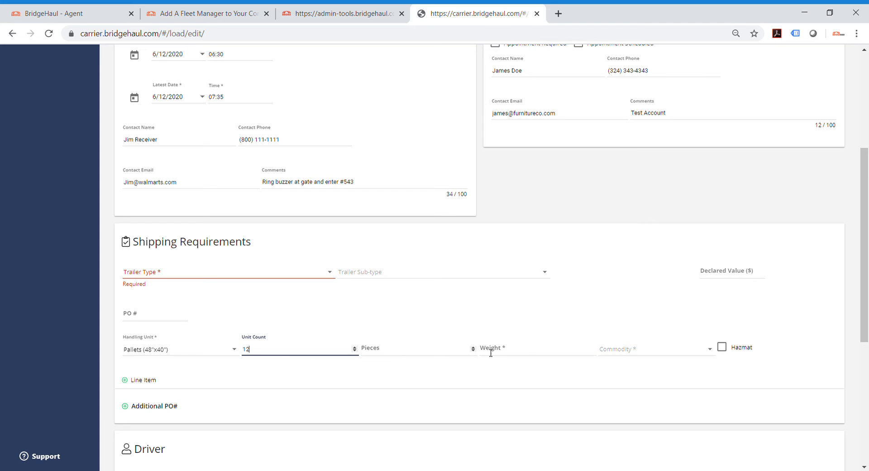
click(534, 350)
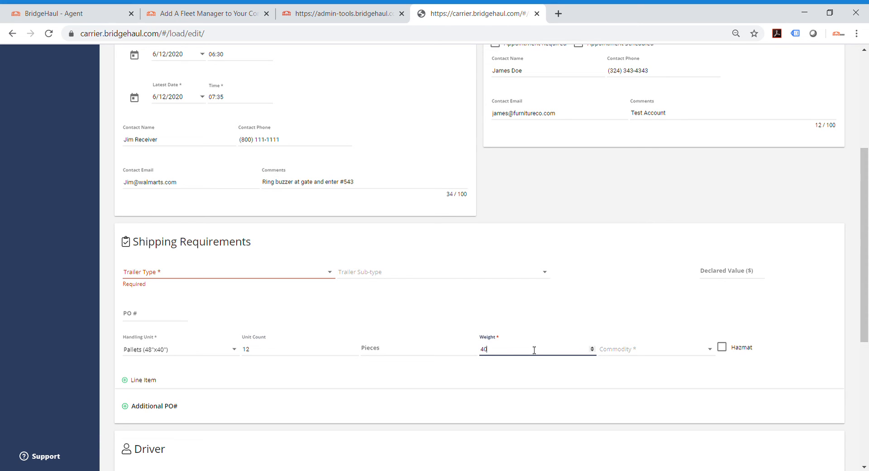
click(645, 352)
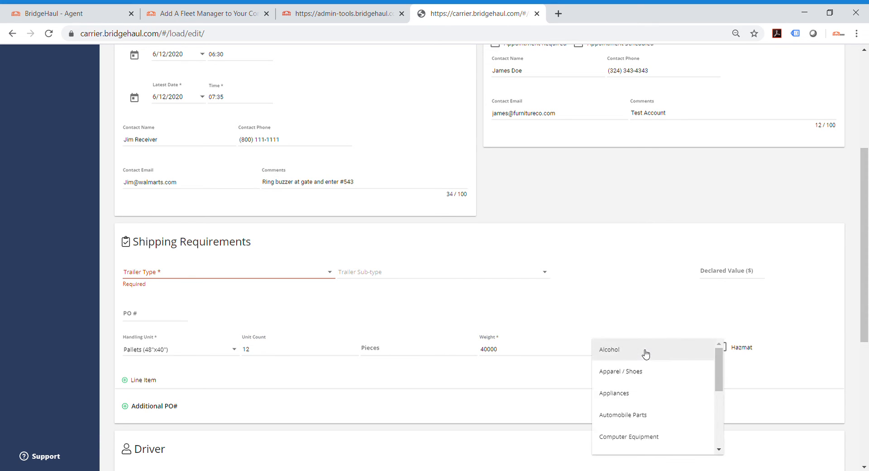
scroll(652, 390, down, 3)
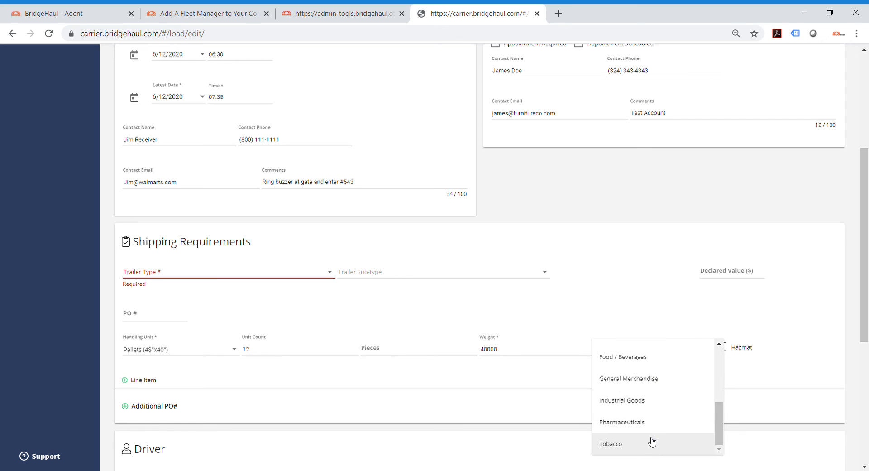
scroll(653, 417, up, 1)
click(653, 393)
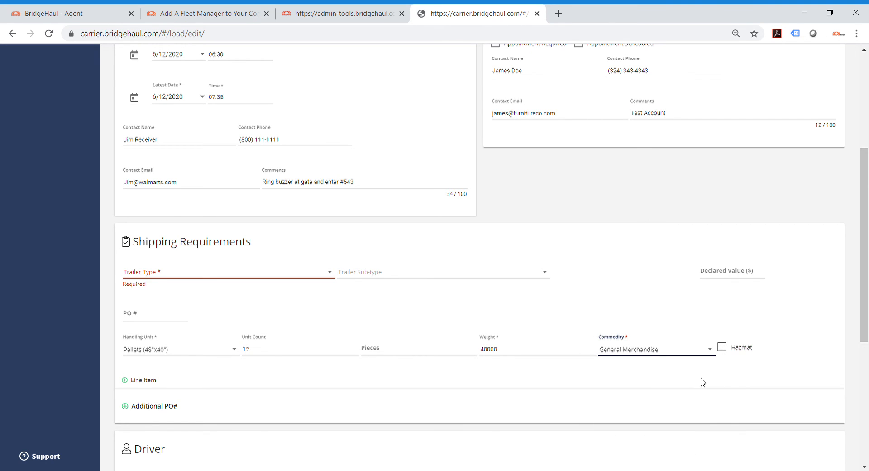
Step: Preview the line item's Hazmat option and an additional PO# section without keeping either
click(725, 349)
click(726, 349)
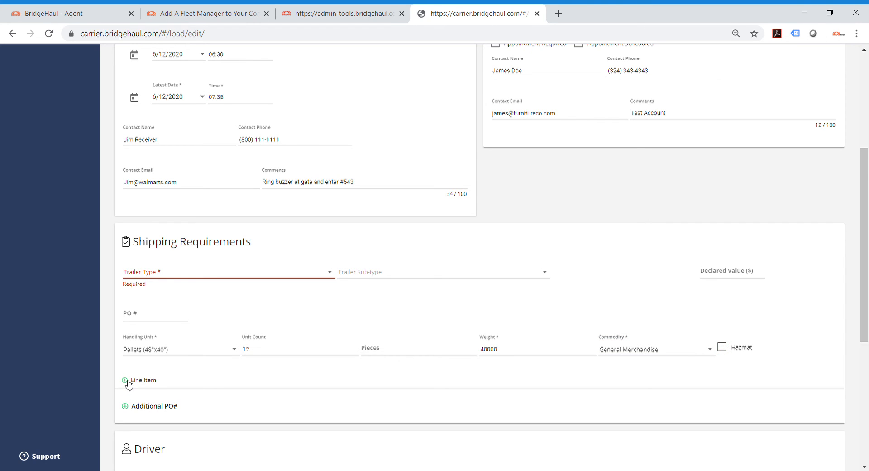
click(129, 409)
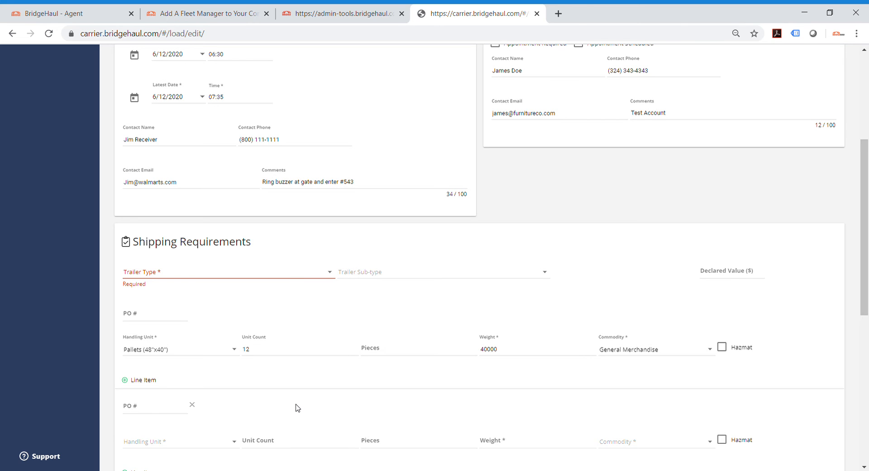
scroll(272, 398, down, 1)
click(196, 342)
Step: Assign demodriver2 Demo as the load's driver
scroll(222, 353, down, 3)
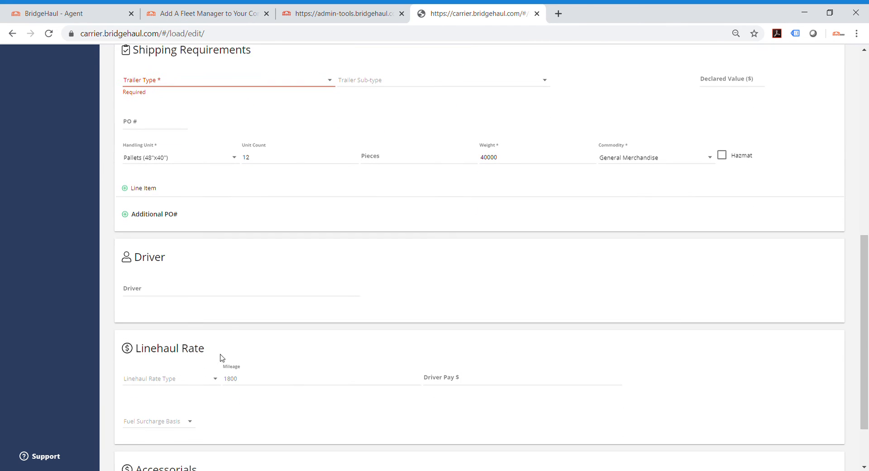
click(150, 282)
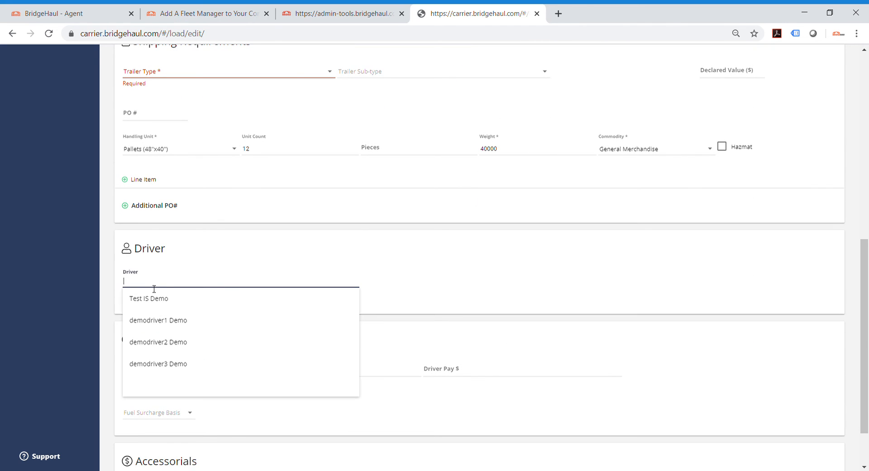
click(189, 344)
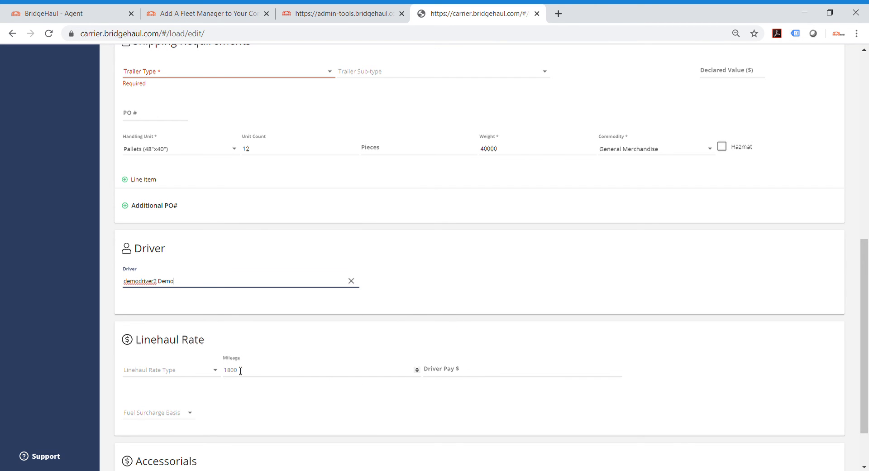
Step: Set the linehaul rate type to Fixed and the rate basis to Per Load
scroll(190, 331, down, 1)
click(189, 325)
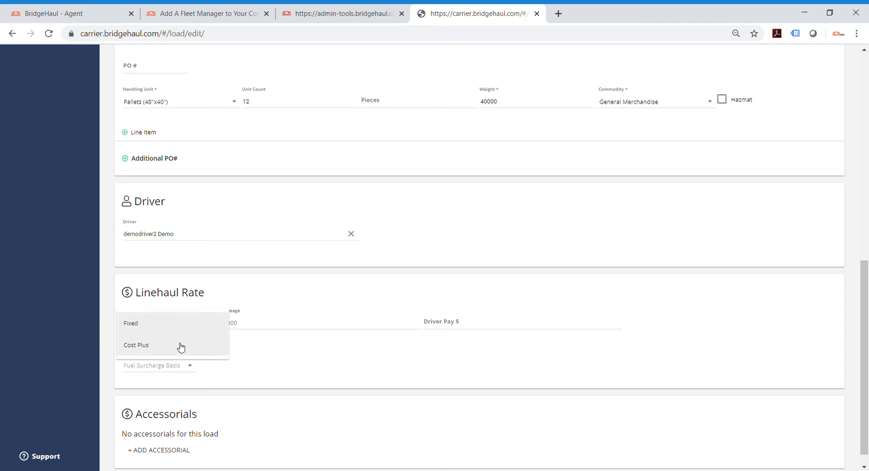
click(178, 326)
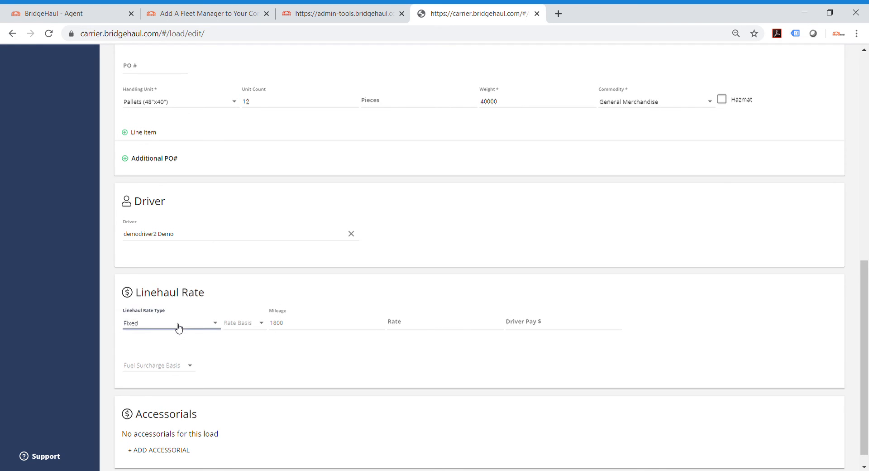
click(179, 327)
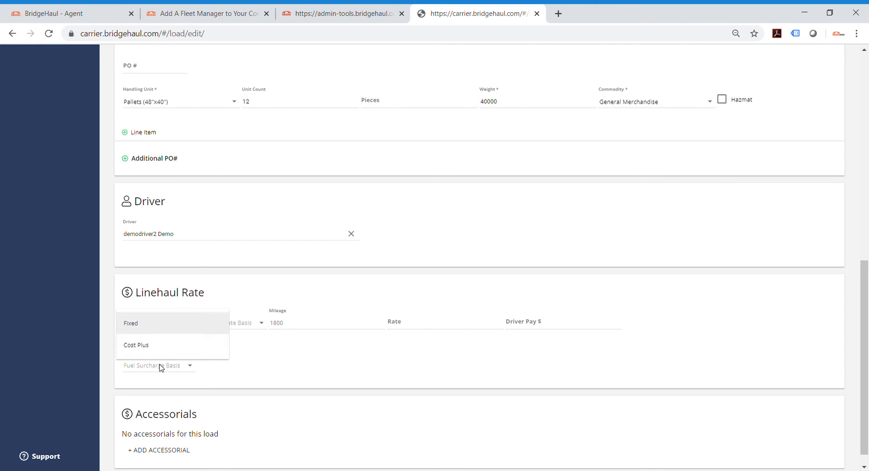
click(186, 324)
click(258, 323)
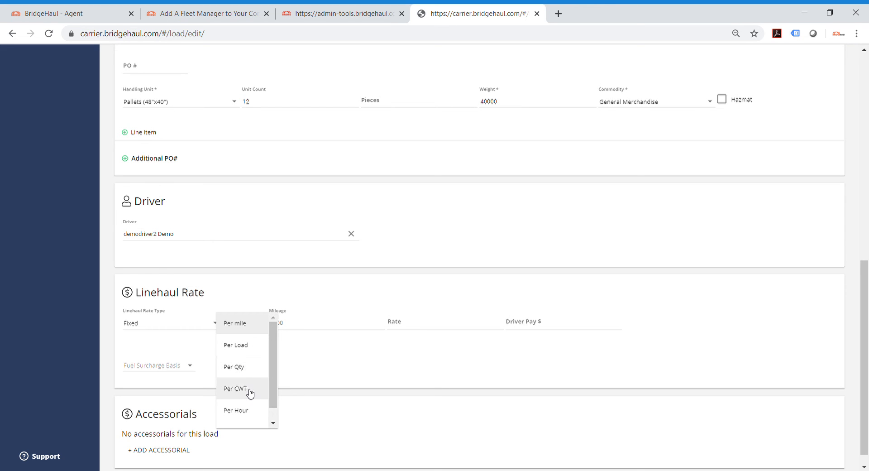
drag(274, 401, 274, 415)
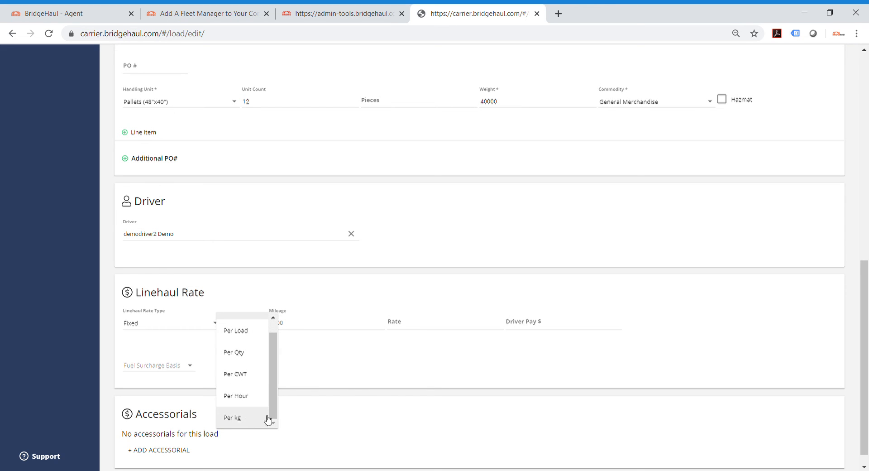
click(241, 334)
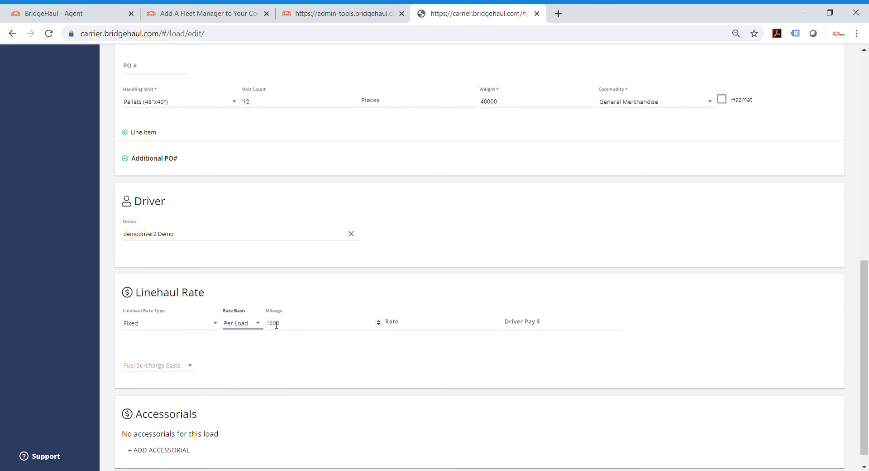
Step: Enter a linehaul rate of 1200 and a driver pay of 800
click(407, 327)
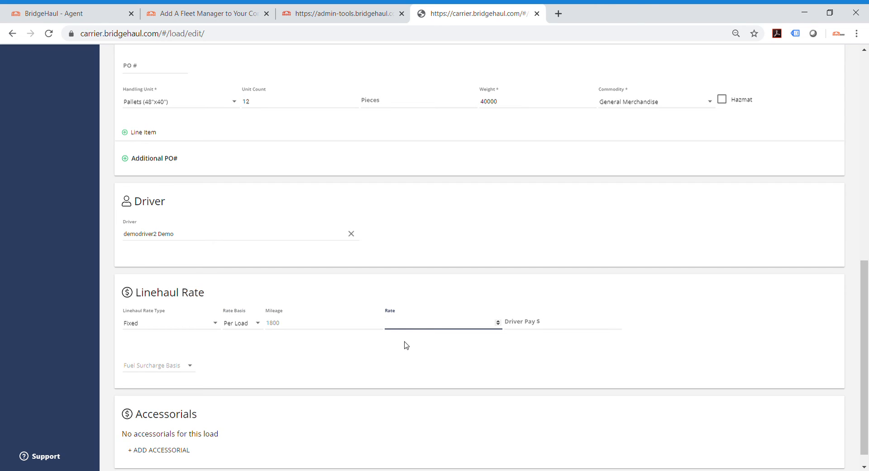
text(1200)
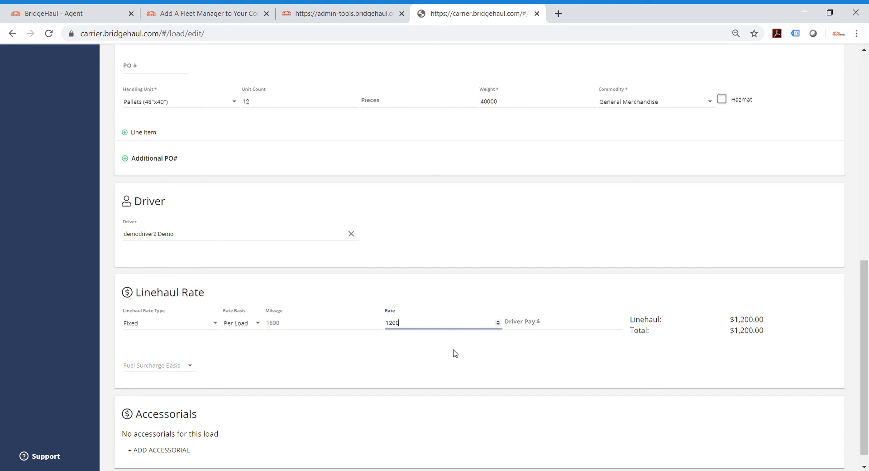
click(521, 324)
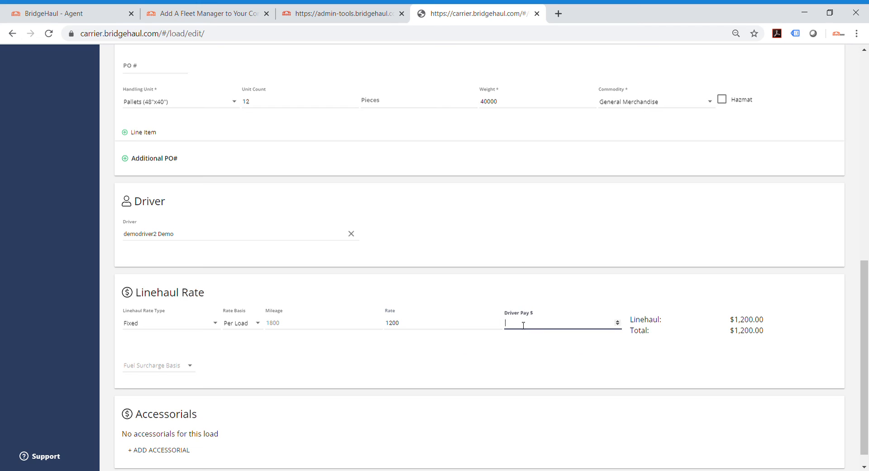
text(800)
click(518, 355)
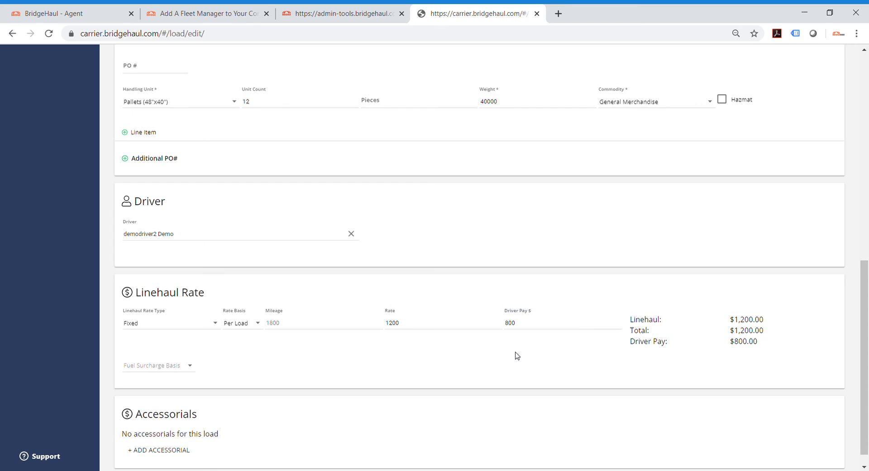
Step: Add a blank accessorial line and check its accessorial types and basis options without choosing any
scroll(444, 370, down, 1)
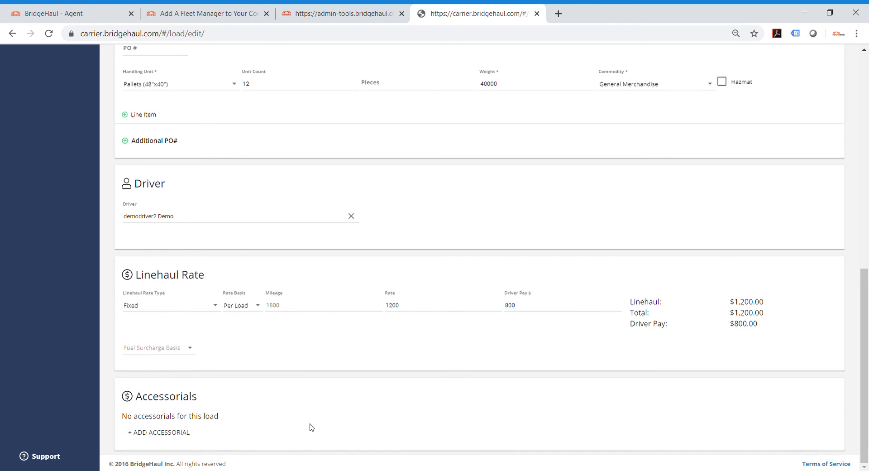
click(156, 438)
scroll(221, 422, down, 2)
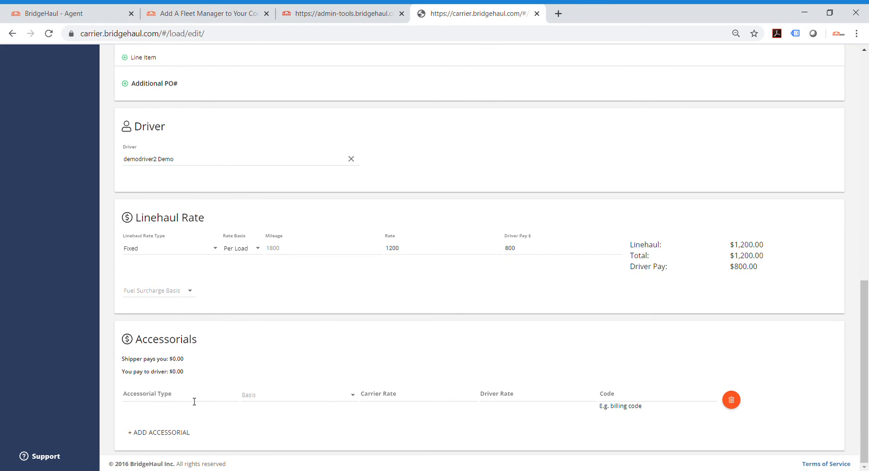
click(194, 401)
scroll(184, 435, down, 3)
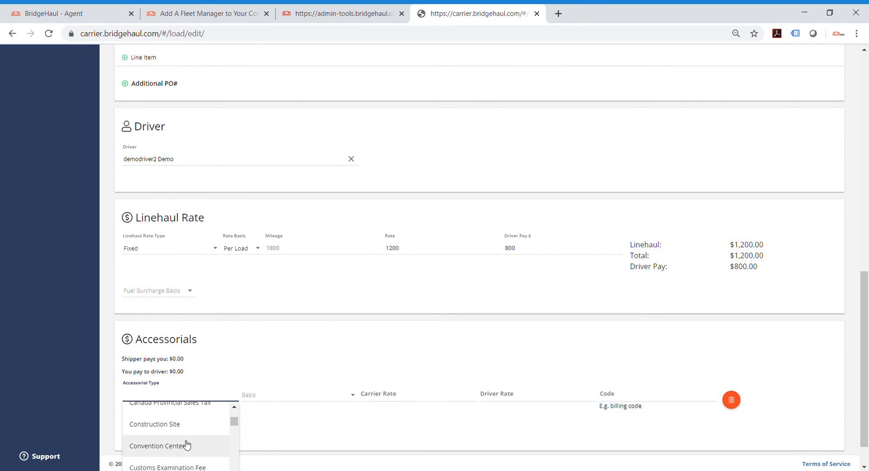
click(284, 423)
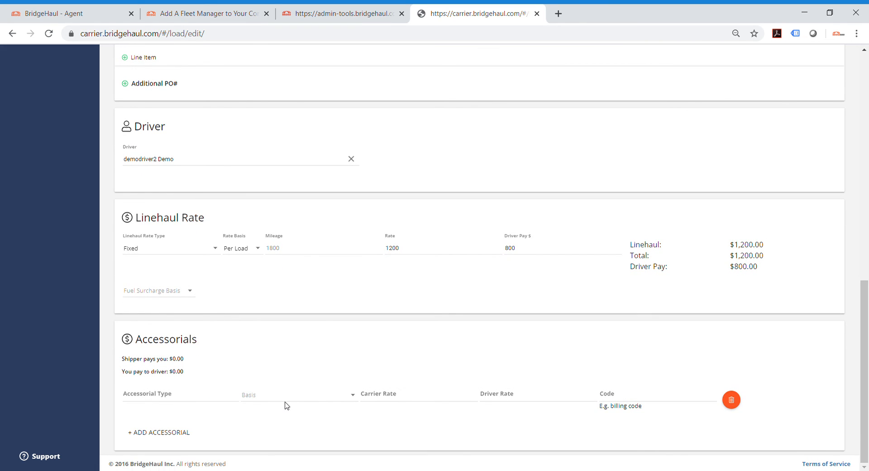
click(287, 402)
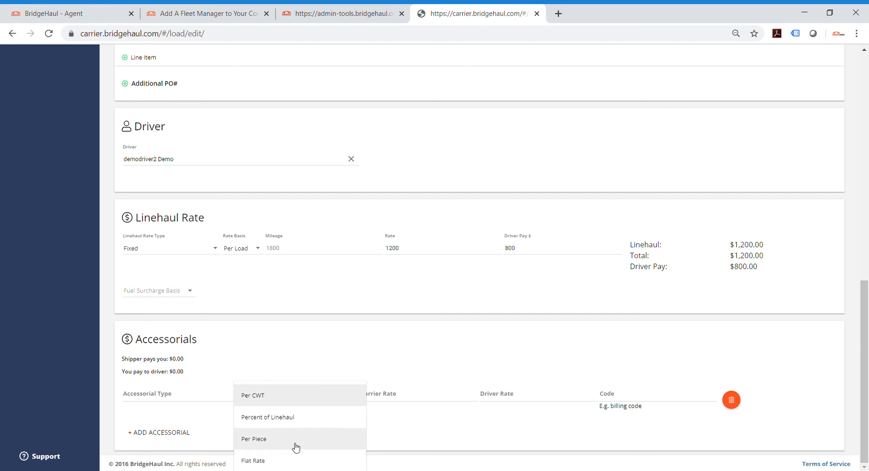
click(451, 425)
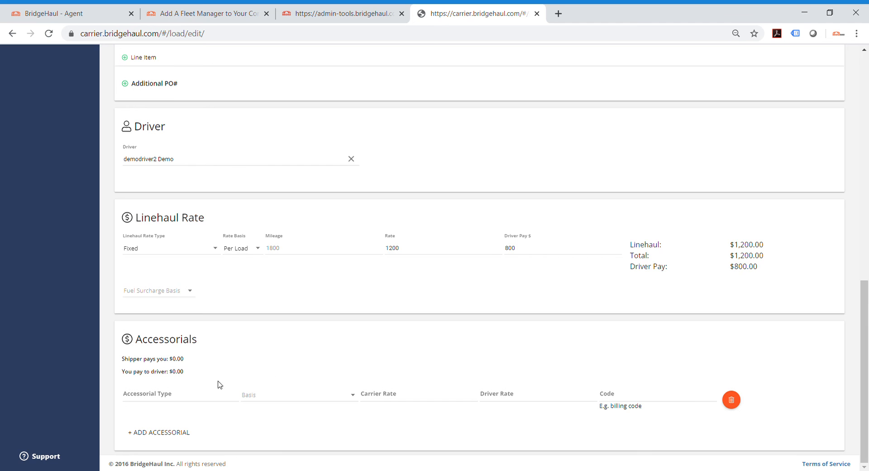
Step: Set the required trailer type to Dry Van in the shipping requirements and submit the load
scroll(764, 284, up, 12)
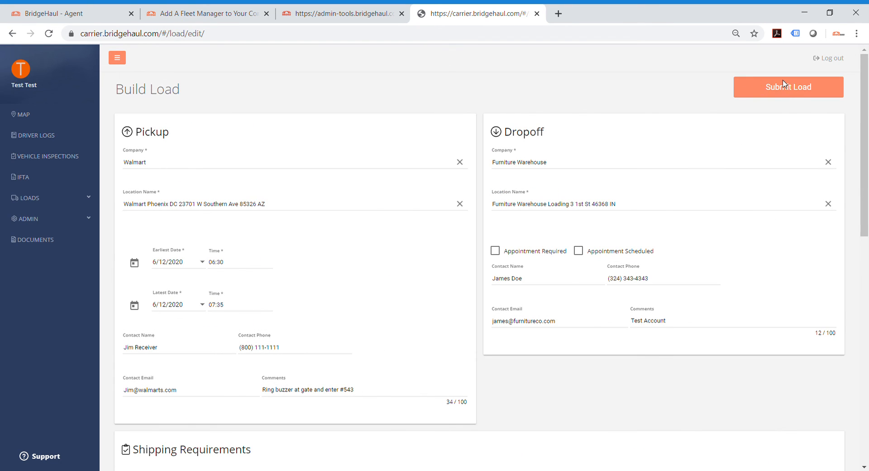
click(752, 89)
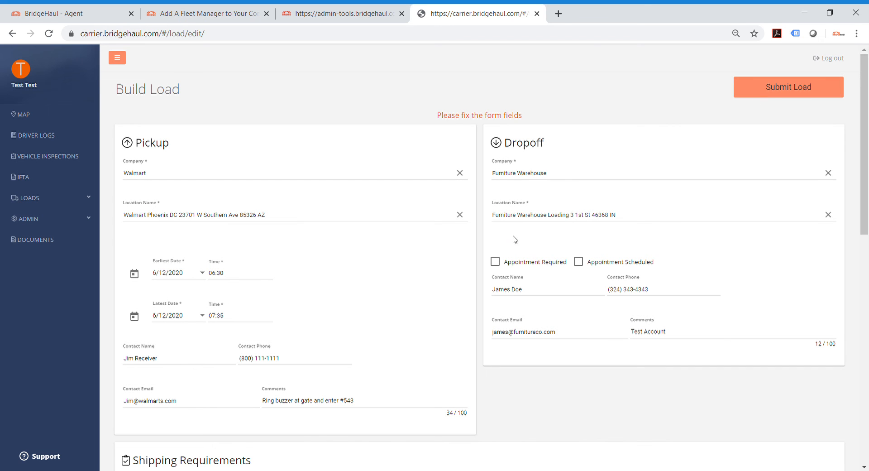
scroll(343, 330, down, 6)
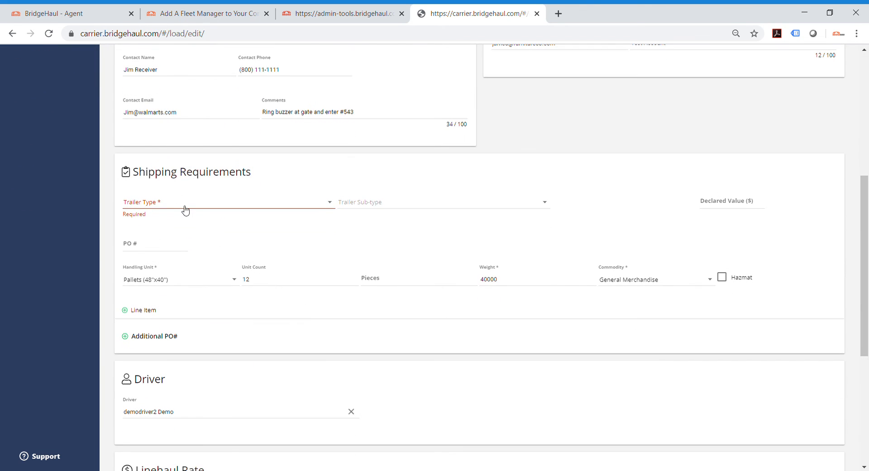
click(182, 207)
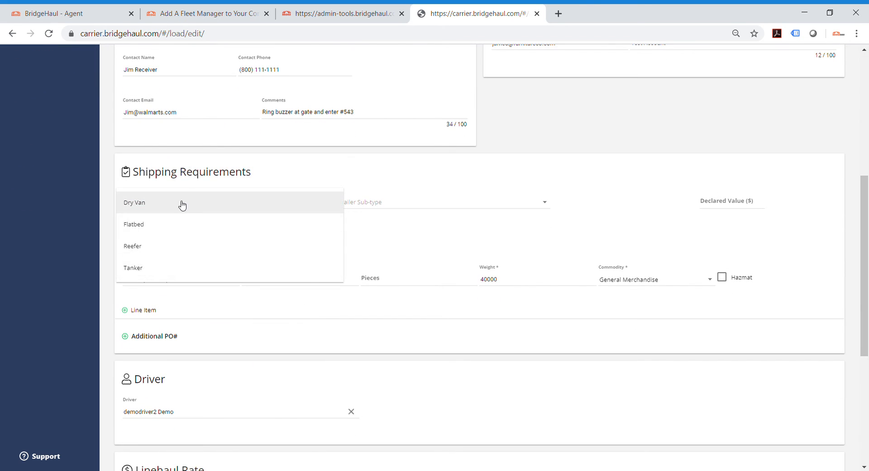
click(181, 202)
scroll(617, 232, up, 6)
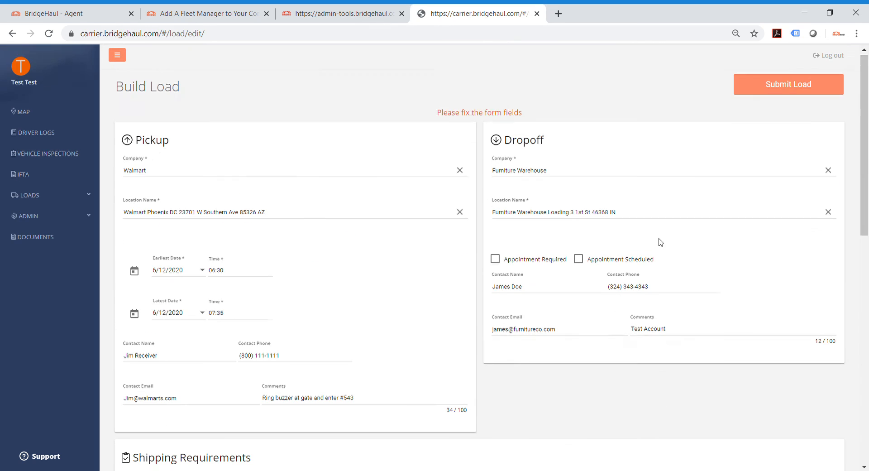
click(770, 93)
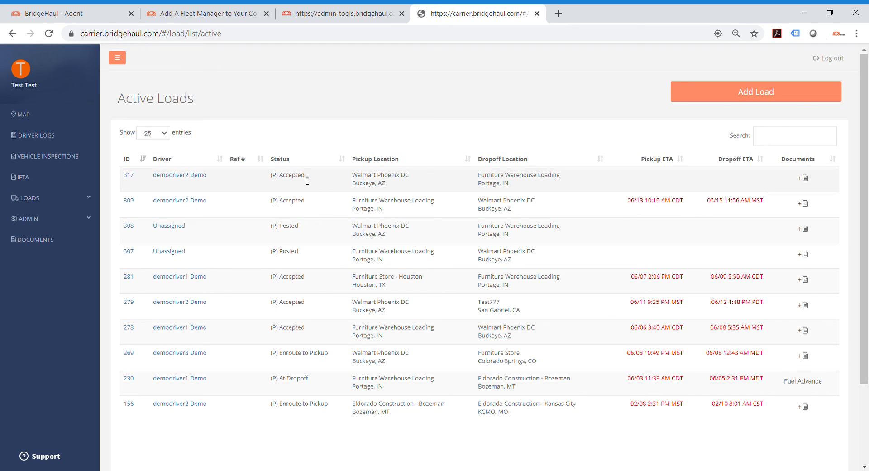
Step: Examine the new document form for the newly submitted load, including its document type and driver viewing fields, and close it without saving
click(804, 178)
click(708, 240)
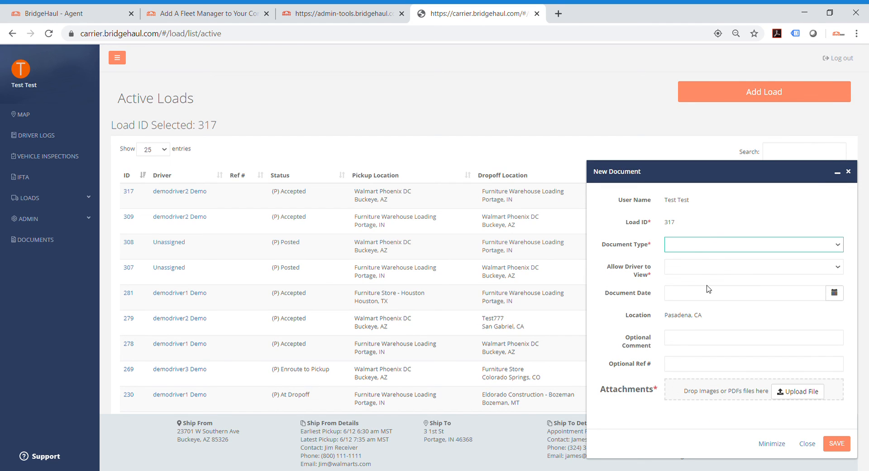
click(748, 201)
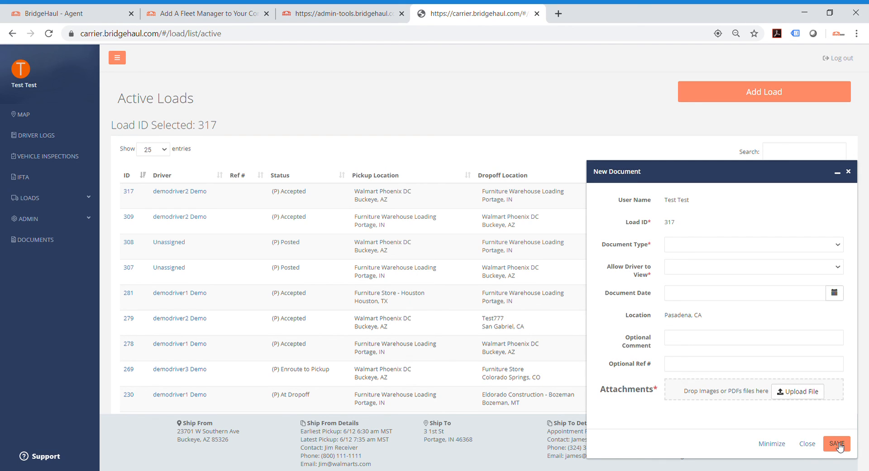
click(807, 444)
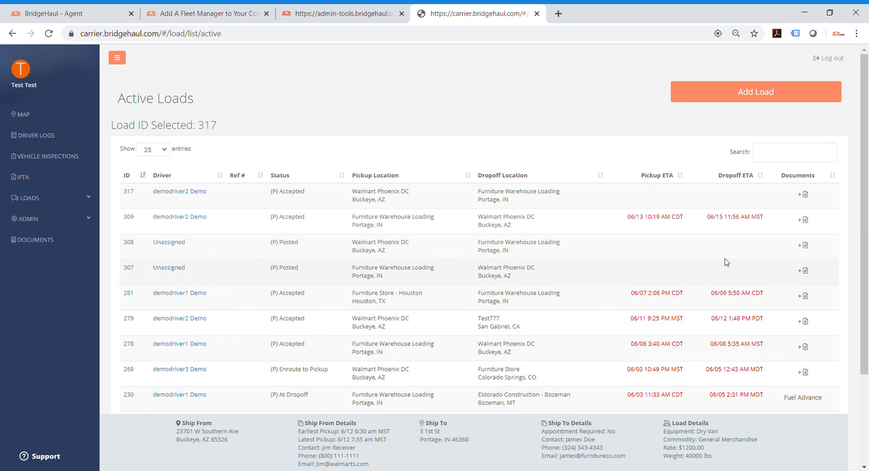
click(804, 199)
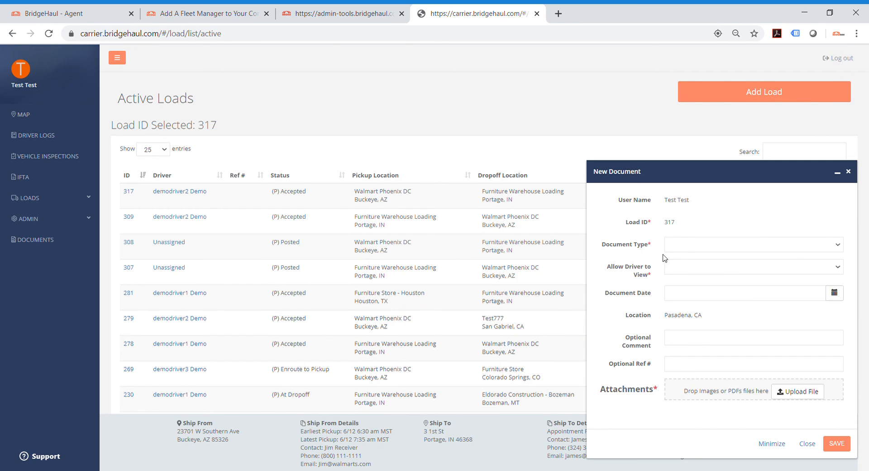
click(676, 272)
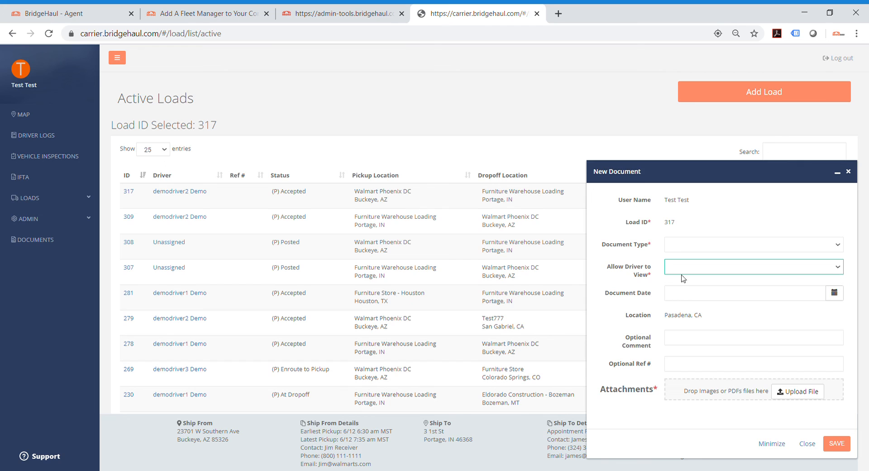
click(703, 213)
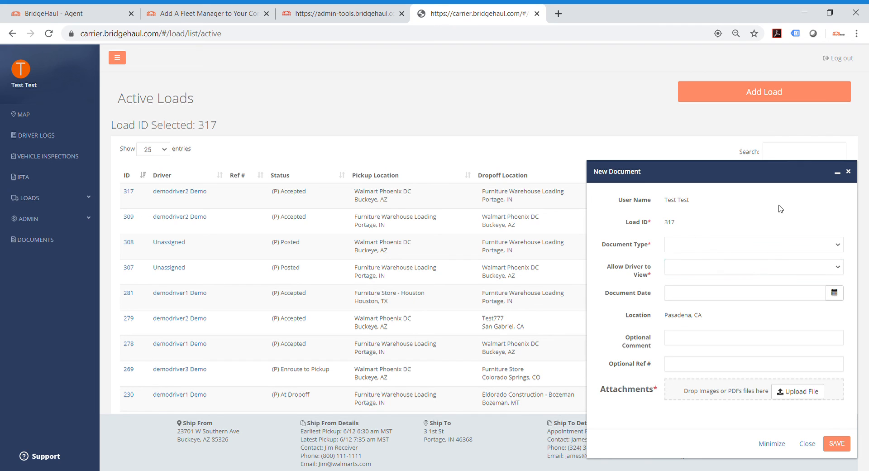
click(850, 173)
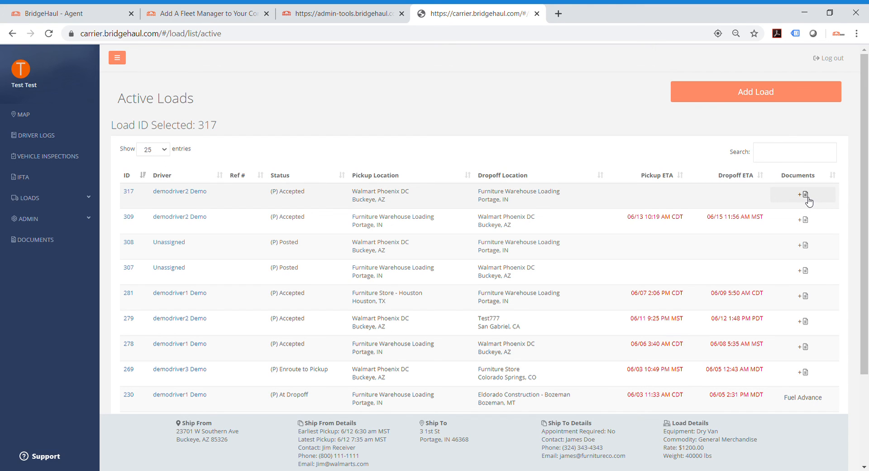
Step: Open the driver map and list the loads assigned to demodriver2 Demo
click(48, 119)
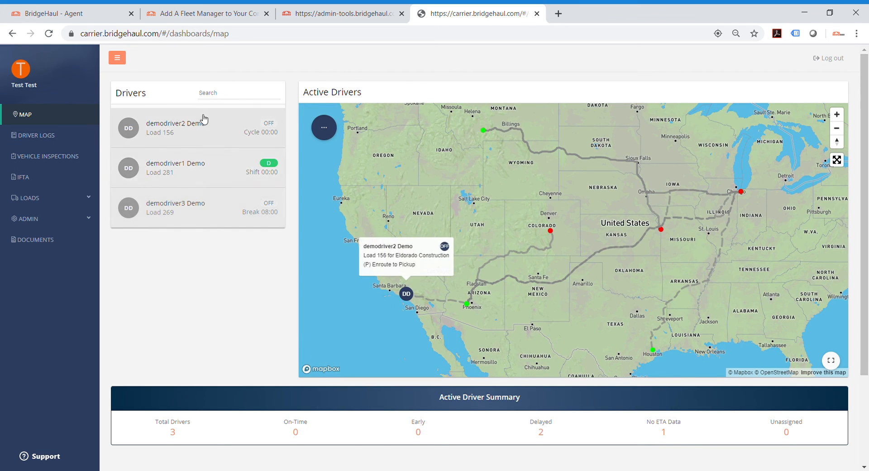
click(204, 119)
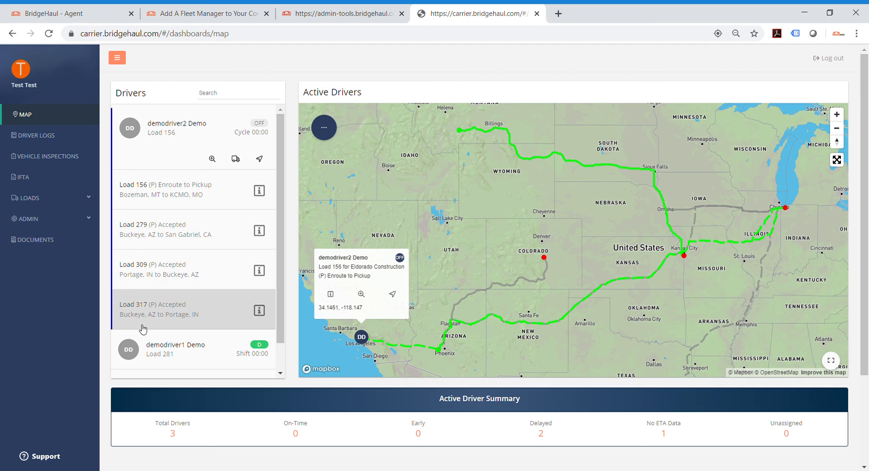
scroll(163, 315, down, 1)
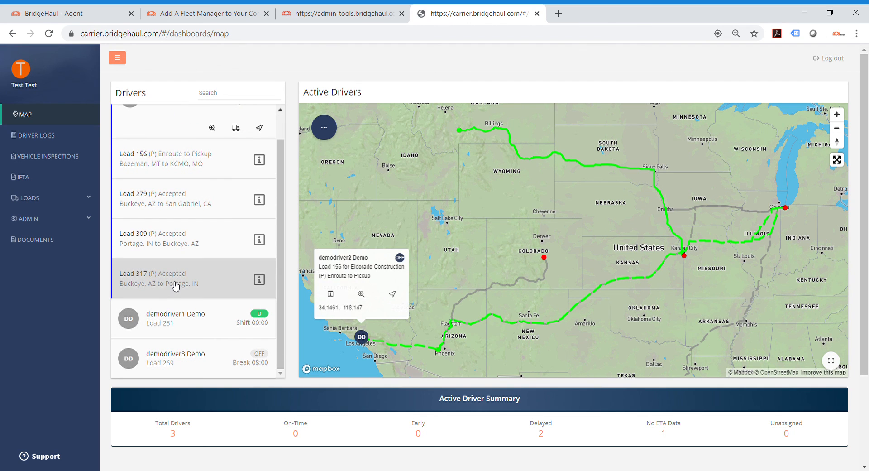
Step: View the map route and load details of the driver's Buckeye, AZ to San Gabriel, CA load, and close the details
click(195, 209)
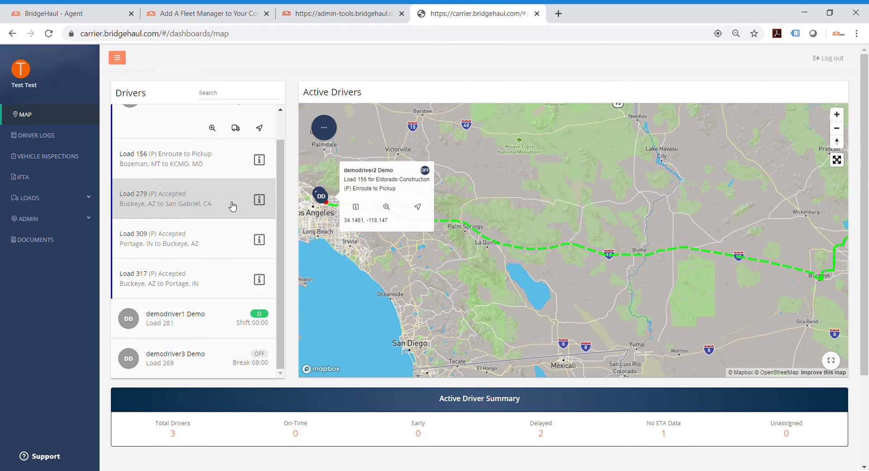
click(260, 199)
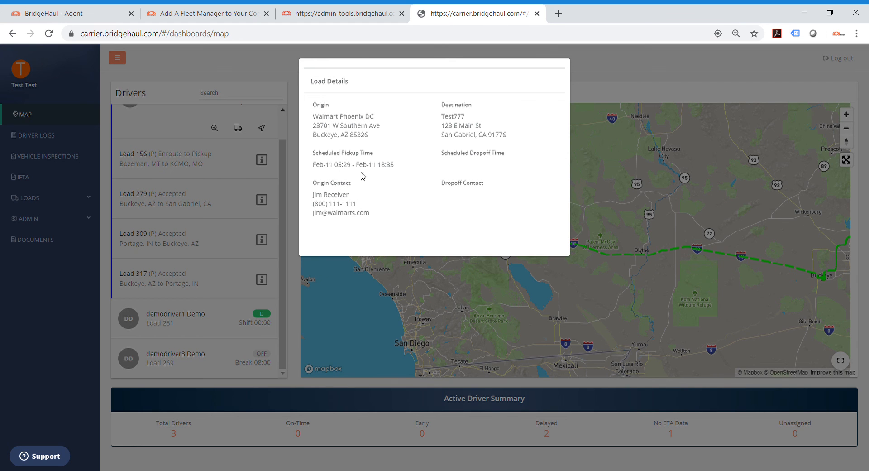
click(456, 294)
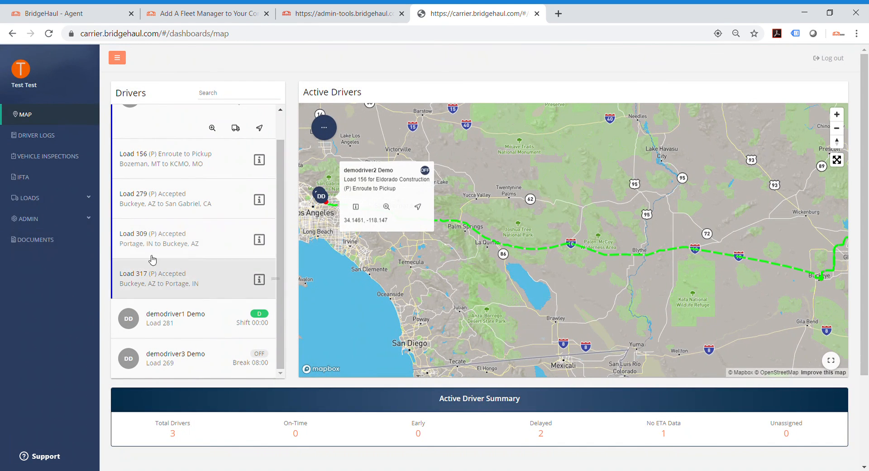